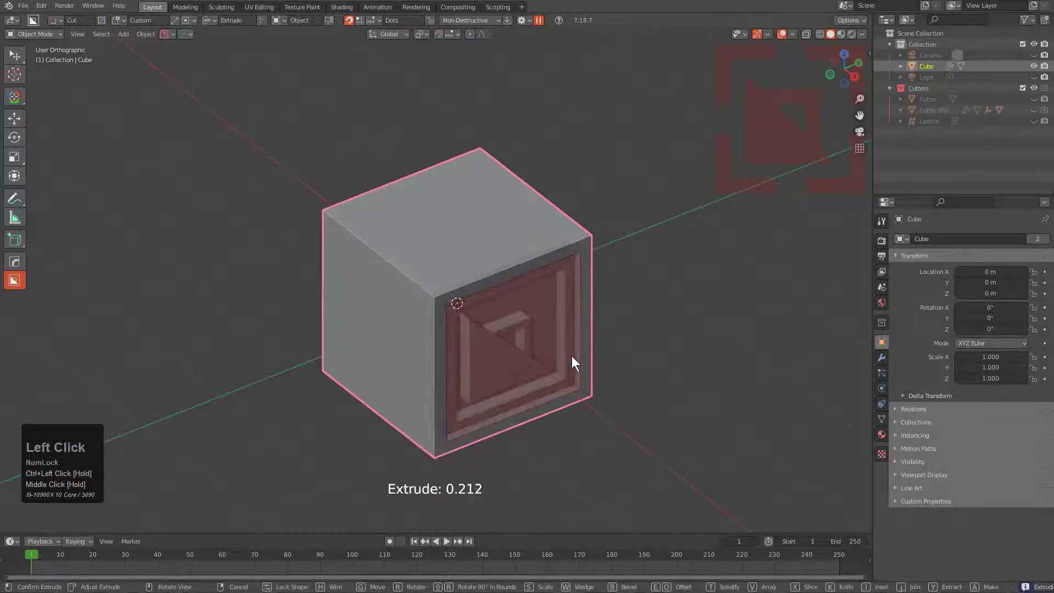
# Step: Cut the custom panel shape into the cube's front side face, extruded about 0.212
pyautogui.click(572, 356)
pyautogui.scroll(3, 478, 245)
pyautogui.moveTo(552, 348); pyautogui.dragTo(377, 241, button='middle')
# Step: With the Box shape, cut wedges along the triangular plate's left edge and the lower frame strip, the latter about 0.148 deep
pyautogui.press('d')
pyautogui.click(312, 284)
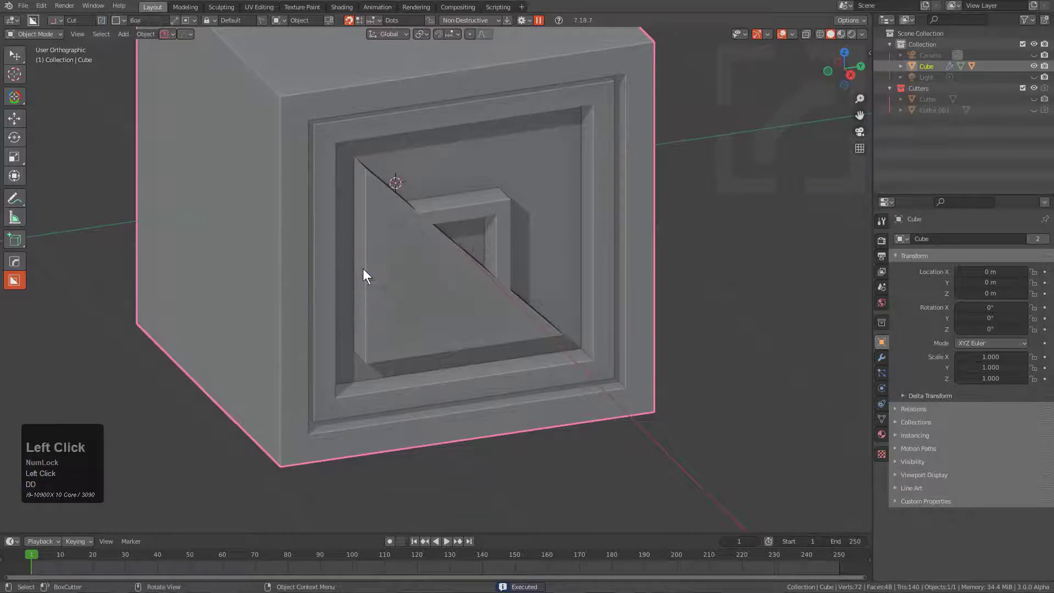
pyautogui.moveTo(370, 267)
pyautogui.keyDown('ctrl'); pyautogui.mouseDown()
pyautogui.moveTo(349, 323)
pyautogui.moveTo(353, 372)
pyautogui.moveTo(562, 345)
pyautogui.mouseUp(); pyautogui.keyUp('ctrl')
pyautogui.press('w')
pyautogui.click(349, 357)
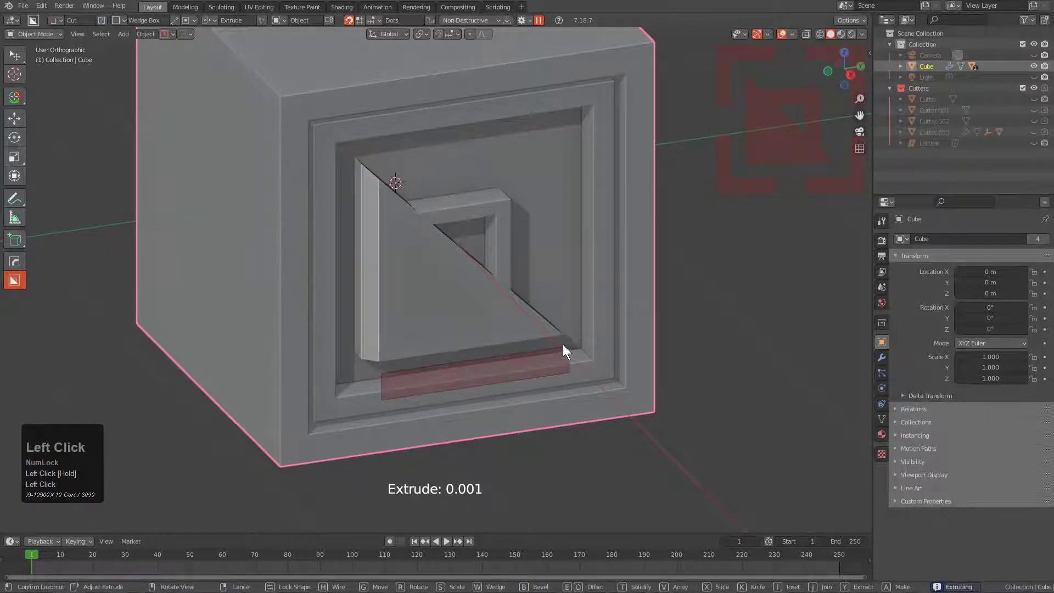
pyautogui.click(582, 291)
# Step: Cut a box slot about 0.254 deep in the right frame strip's upper half and a wedge about 0.104 deep below it
pyautogui.press('d')
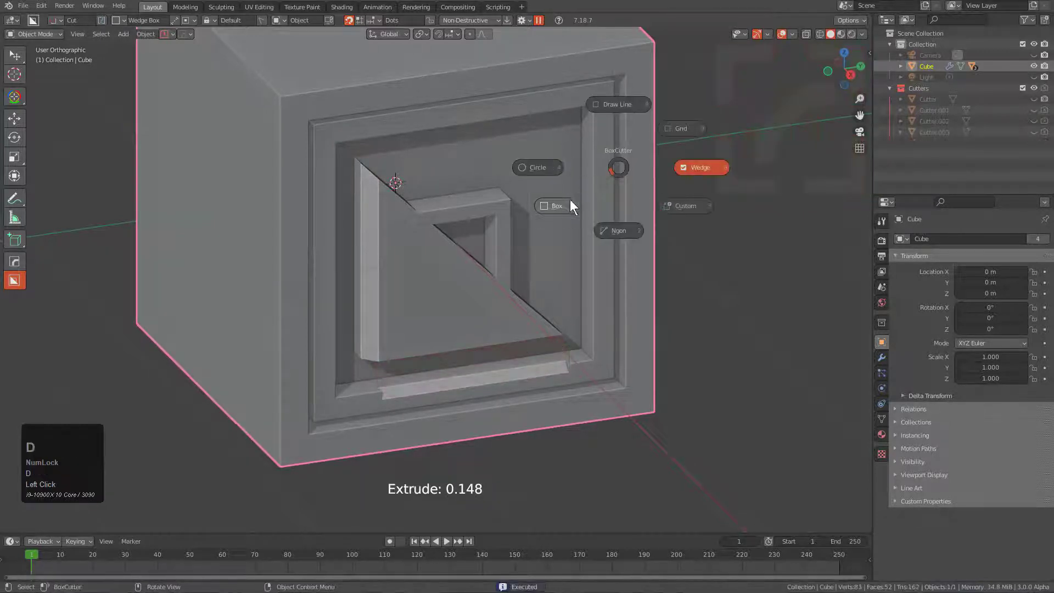
pyautogui.click(565, 206)
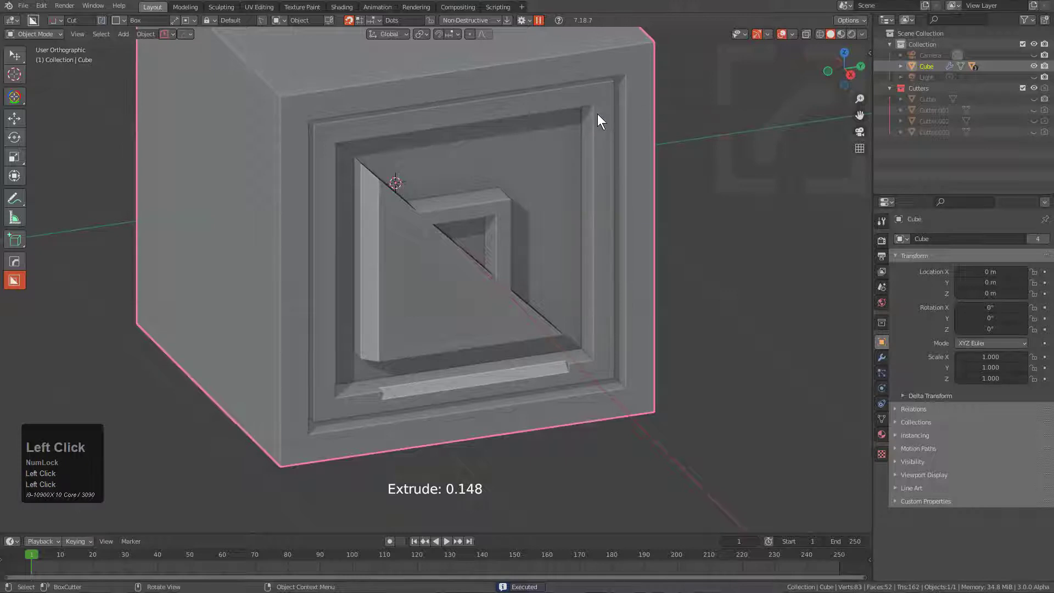
pyautogui.moveTo(597, 114)
pyautogui.mouseDown()
pyautogui.moveTo(611, 218)
pyautogui.moveTo(601, 211)
pyautogui.mouseUp()
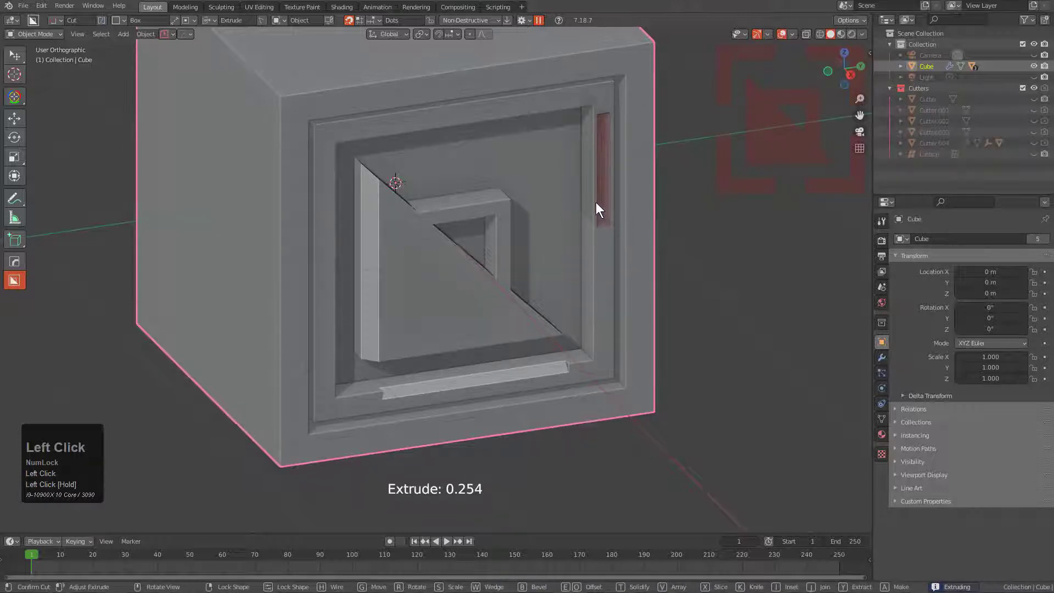
pyautogui.click(595, 202)
pyautogui.moveTo(603, 251)
pyautogui.mouseDown()
pyautogui.moveTo(582, 345)
pyautogui.moveTo(580, 336)
pyautogui.mouseUp()
pyautogui.press('w')
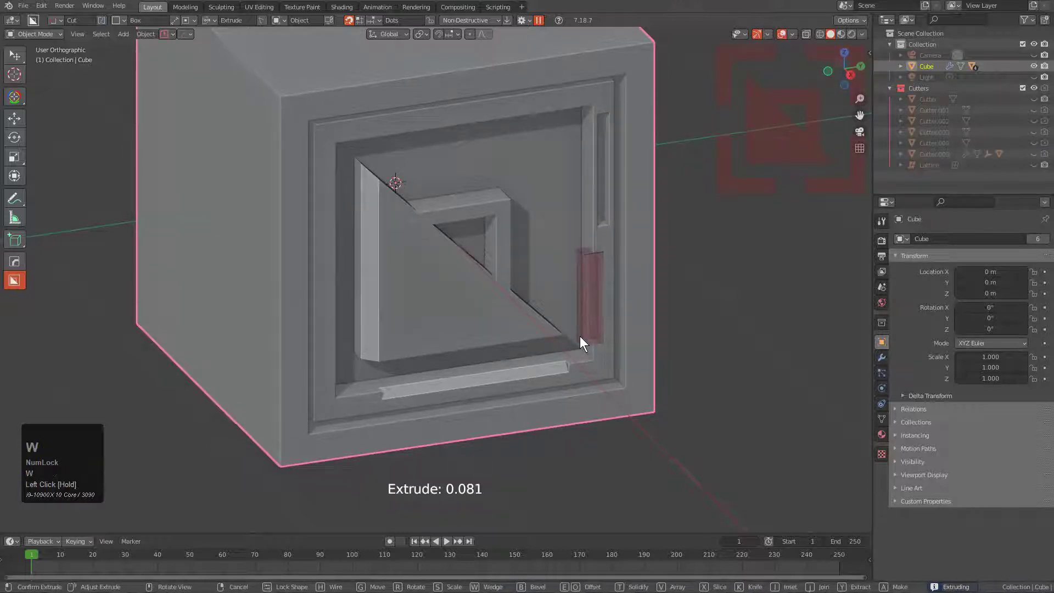
pyautogui.click(593, 316)
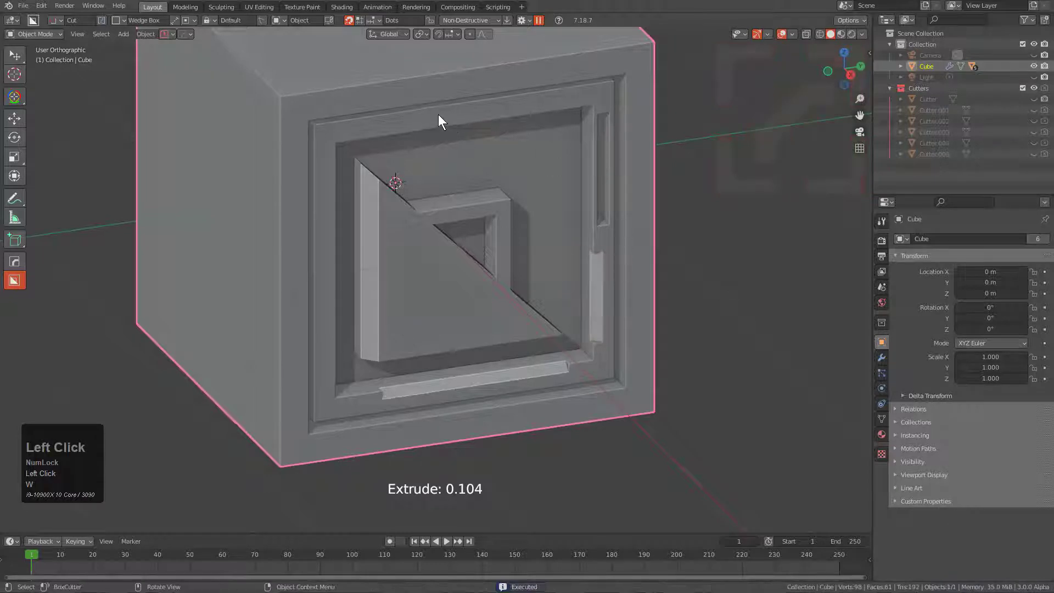
# Step: Cut two long wedges into the upper frame strip, about 0.027 deep at its outer edge and 0.081 at its inner edge
pyautogui.moveTo(441, 110); pyautogui.dragTo(603, 81)
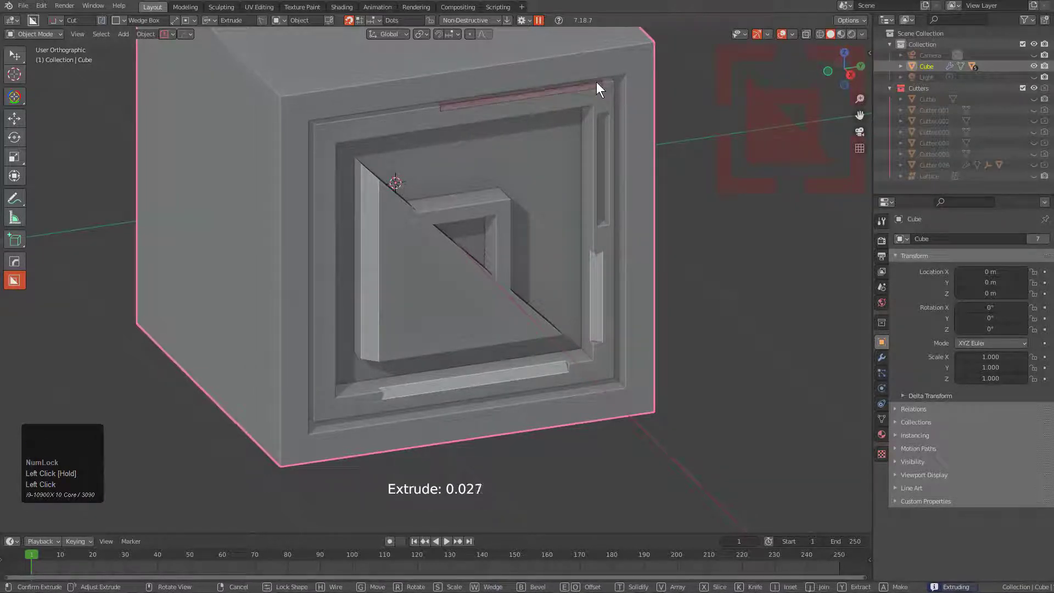
pyautogui.click(598, 83)
pyautogui.moveTo(364, 133); pyautogui.dragTo(581, 114)
pyautogui.click(571, 114)
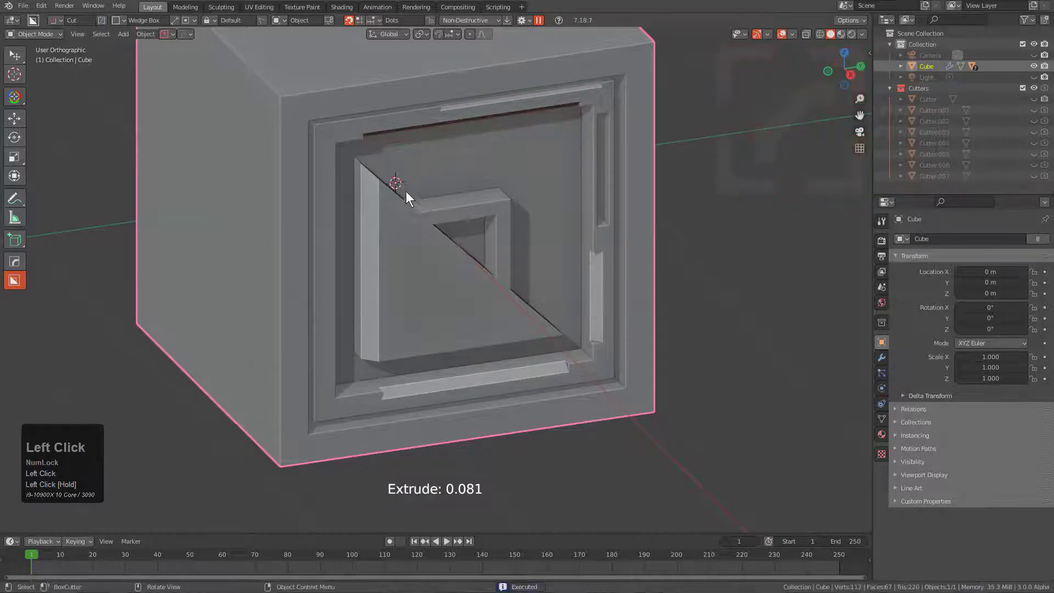
# Step: Cut a small square box hole in the plate's lower-left corner and repeat it twice down the face's left border
pyautogui.press('d')
pyautogui.click(432, 259)
pyautogui.moveTo(390, 347)
pyautogui.mouseDown()
pyautogui.moveTo(403, 348)
pyautogui.moveTo(401, 336)
pyautogui.mouseUp()
pyautogui.keyDown('ctrl'); pyautogui.doubleClick(295, 171); pyautogui.keyUp('ctrl')
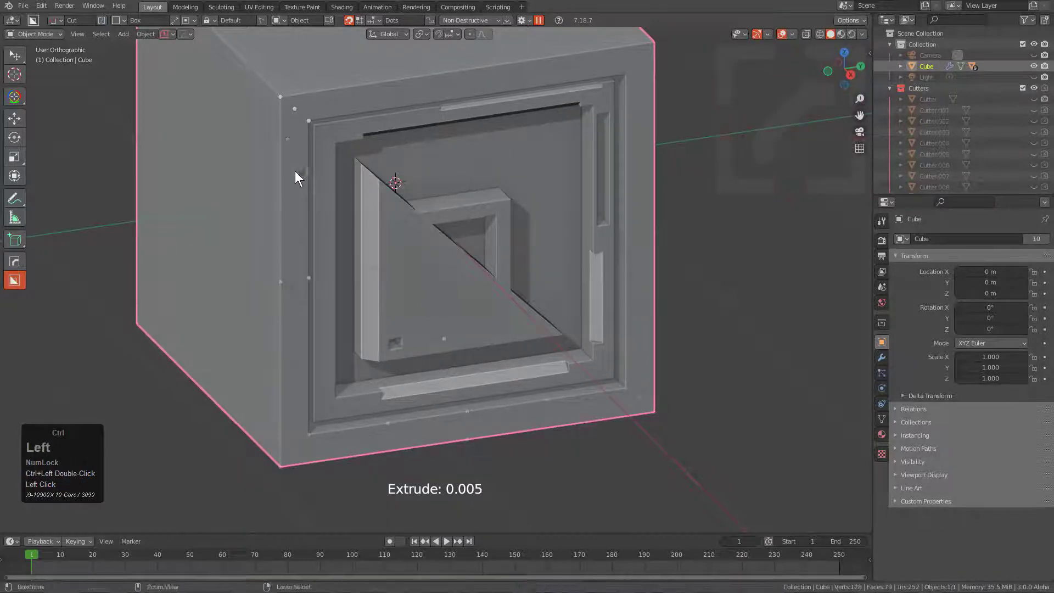
pyautogui.click(291, 266)
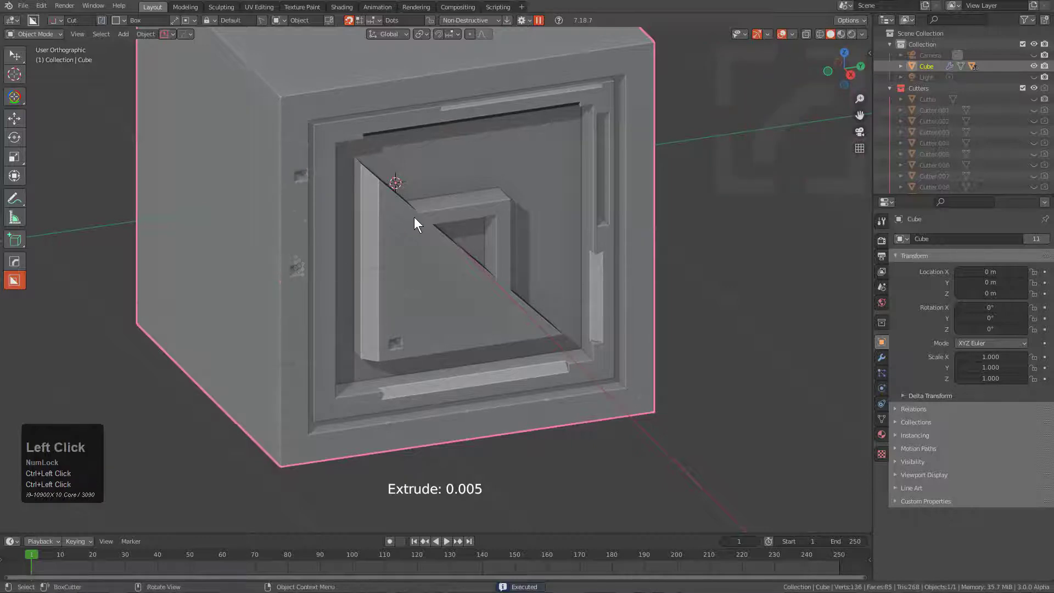
# Step: Move the cutter of the left border's upper square hole along Y to align it with the lower hole, then hide the cutters
pyautogui.press('w')
pyautogui.click(299, 174)
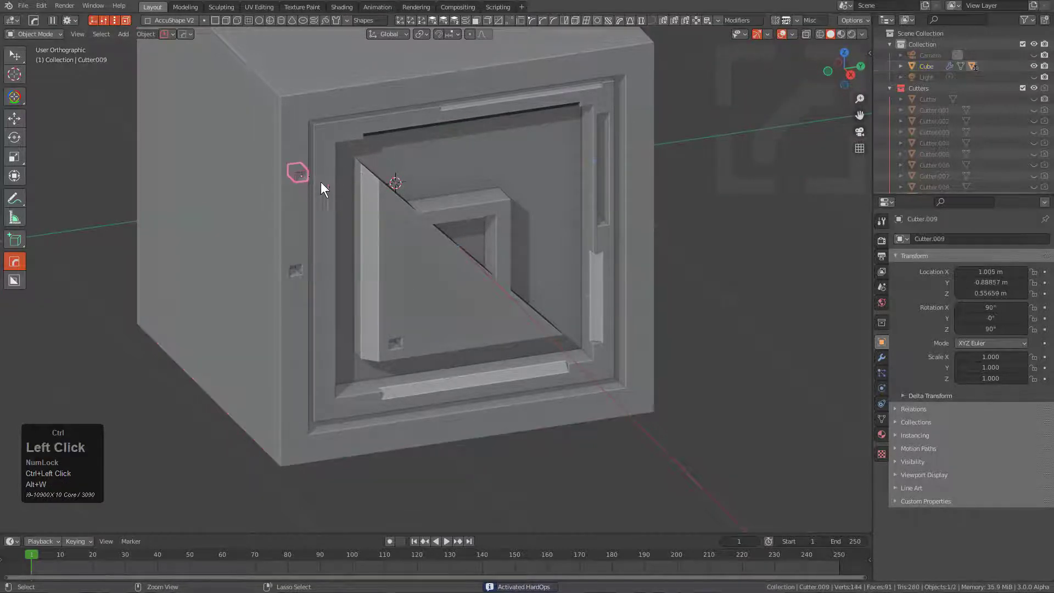
pyautogui.press('g')
pyautogui.press('x')
pyautogui.press('y')
pyautogui.click(385, 208)
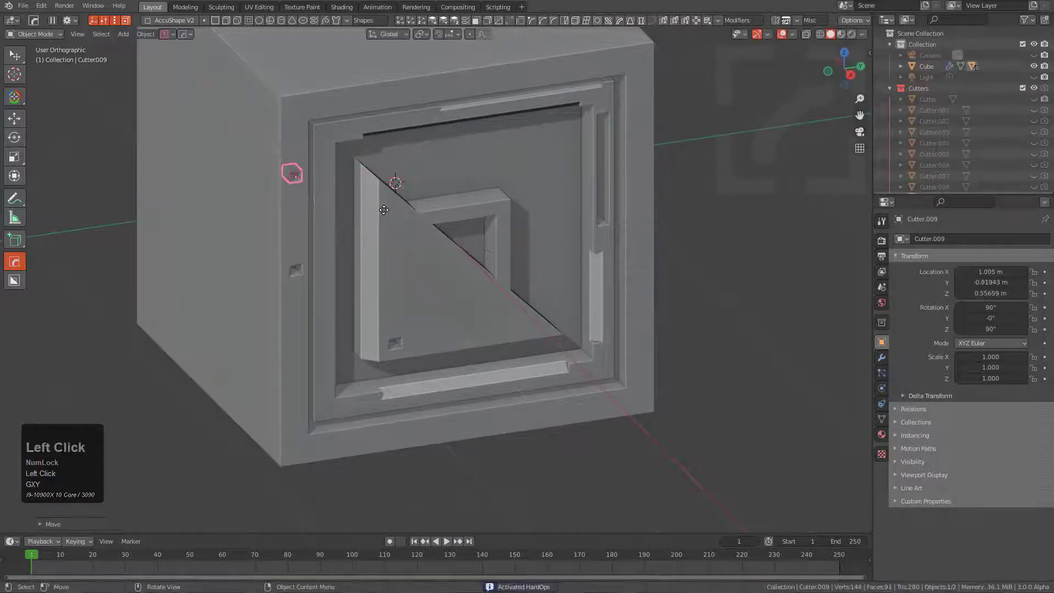
pyautogui.click(368, 242)
pyautogui.press('1')
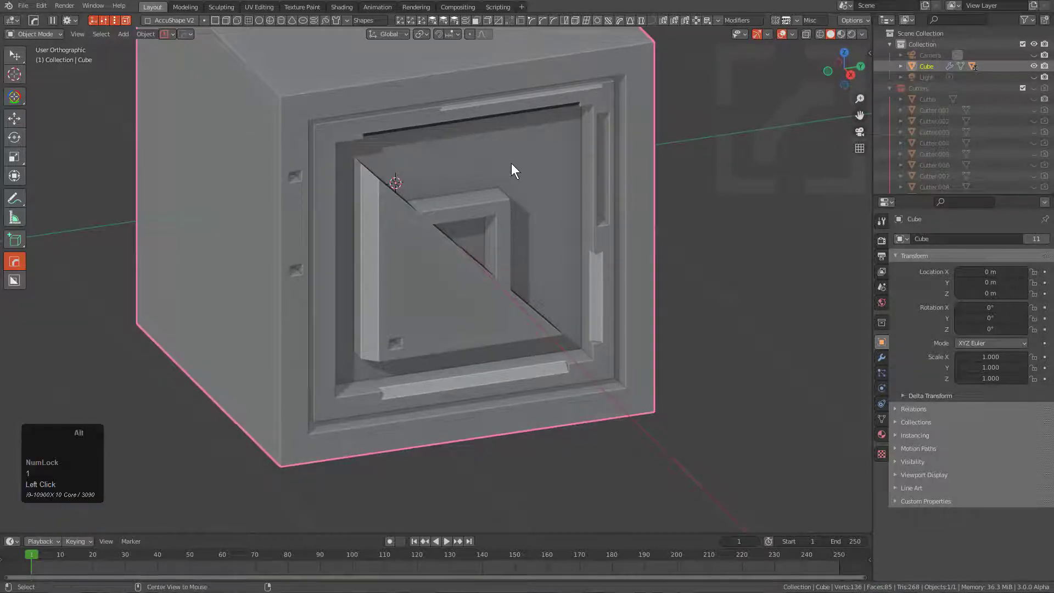
# Step: Extract the whole detailed face as a custom cutter shape using a box extruded about 0.331
pyautogui.hotkey('alt', 'w')
pyautogui.press('d')
pyautogui.click(473, 191)
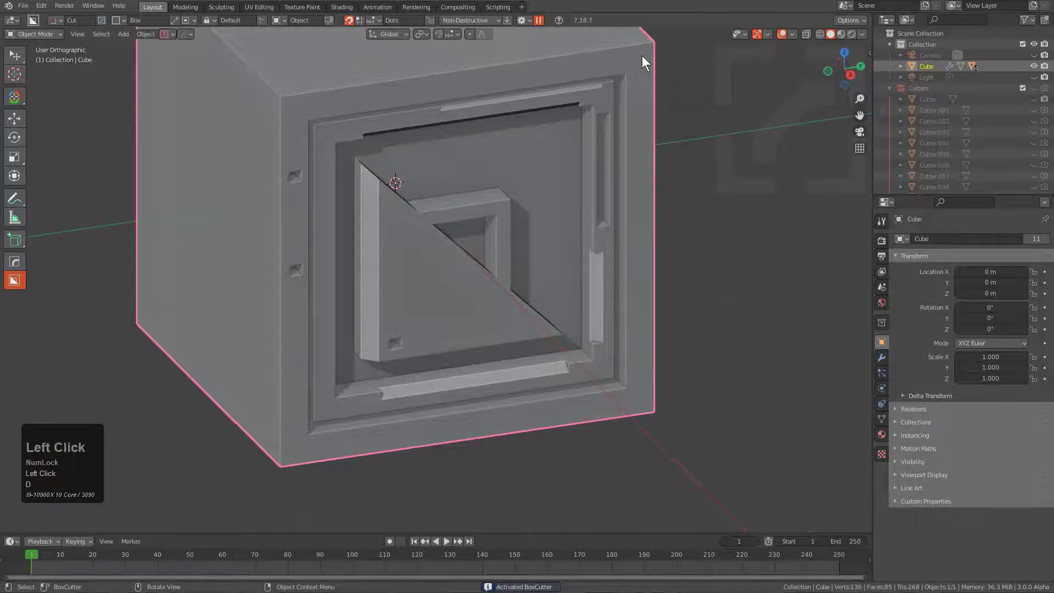
pyautogui.moveTo(642, 57)
pyautogui.mouseDown()
pyautogui.moveTo(426, 383)
pyautogui.moveTo(301, 452)
pyautogui.moveTo(285, 450)
pyautogui.mouseUp()
pyautogui.press('y')
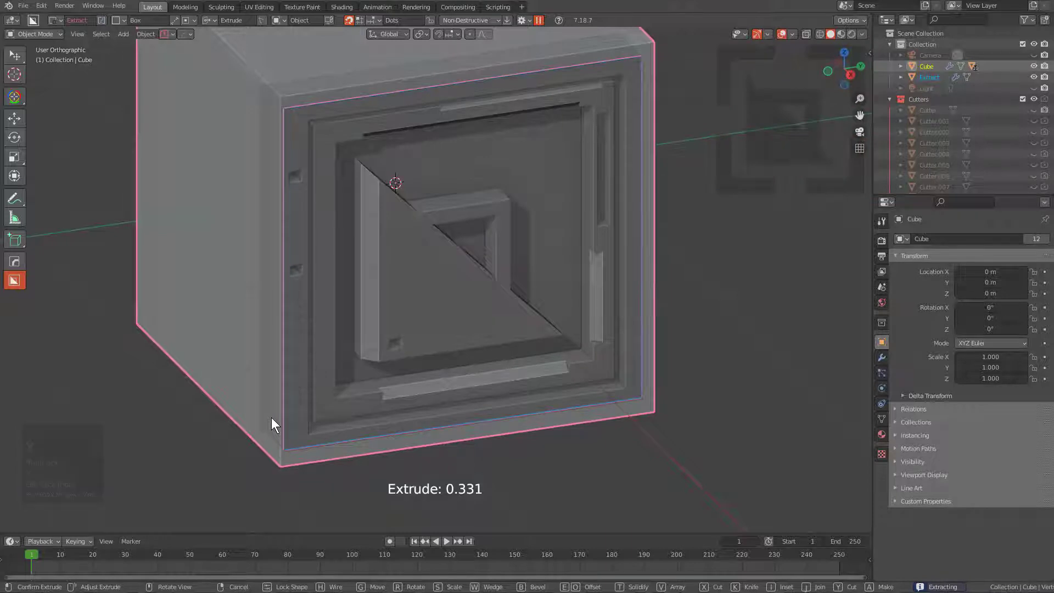
pyautogui.click(271, 418)
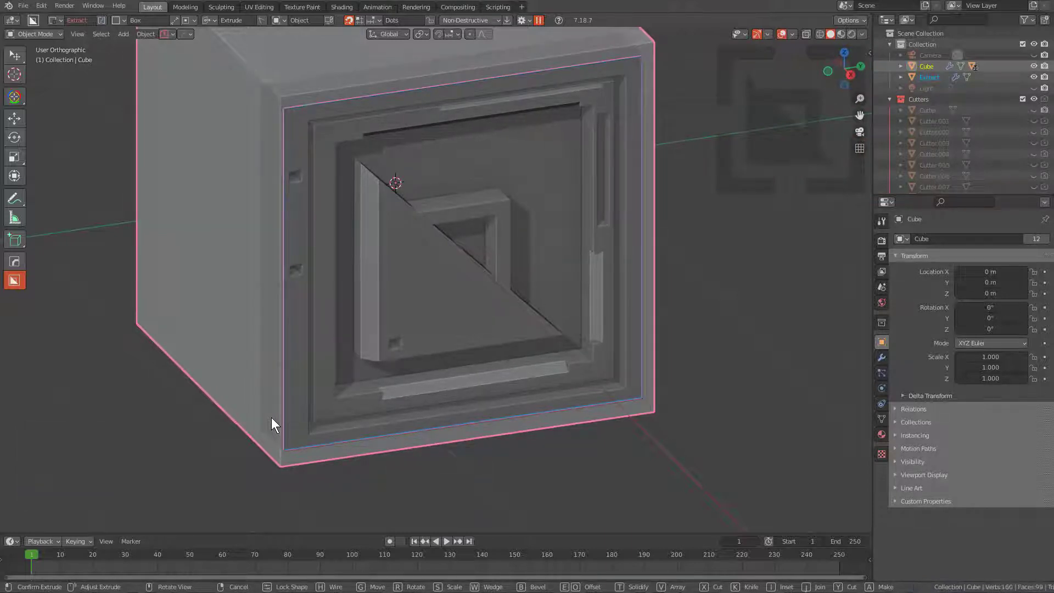
pyautogui.click(271, 418)
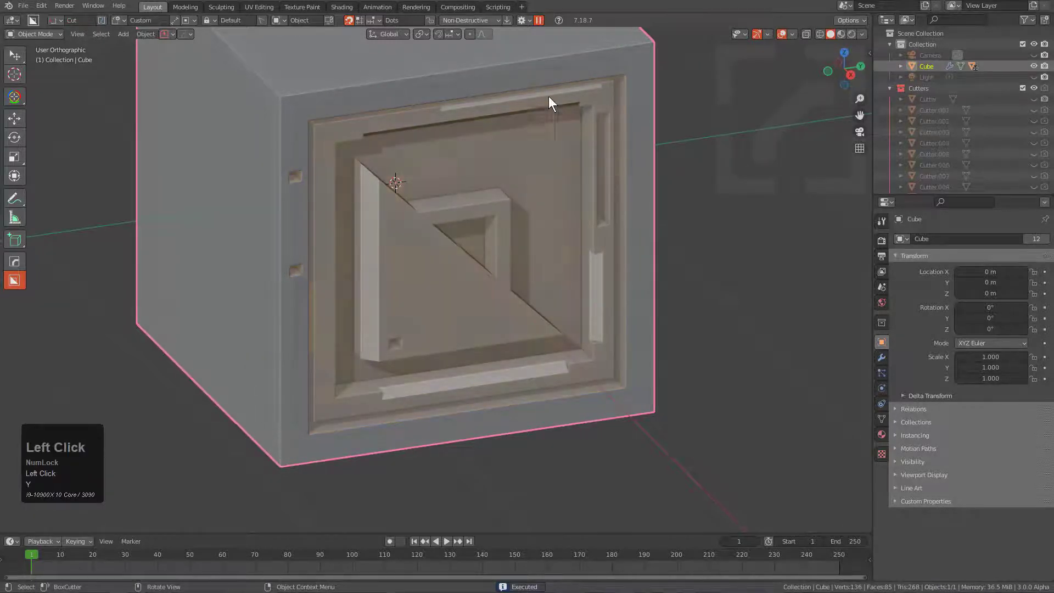
# Step: Cut the extracted custom shape into the cube's top face, extruded about 0.298
pyautogui.scroll(-2, 409, 313)
pyautogui.keyDown('shift'); pyautogui.moveTo(379, 315); pyautogui.dragTo(416, 348, button='middle'); pyautogui.keyUp('shift')
pyautogui.moveTo(440, 264)
pyautogui.keyDown('shift'); pyautogui.mouseDown(button='middle')
pyautogui.moveTo(445, 281)
pyautogui.moveTo(452, 197)
pyautogui.mouseUp(button='middle'); pyautogui.keyUp('shift')
pyautogui.moveTo(431, 191)
pyautogui.mouseDown()
pyautogui.moveTo(605, 227)
pyautogui.moveTo(610, 236)
pyautogui.mouseUp()
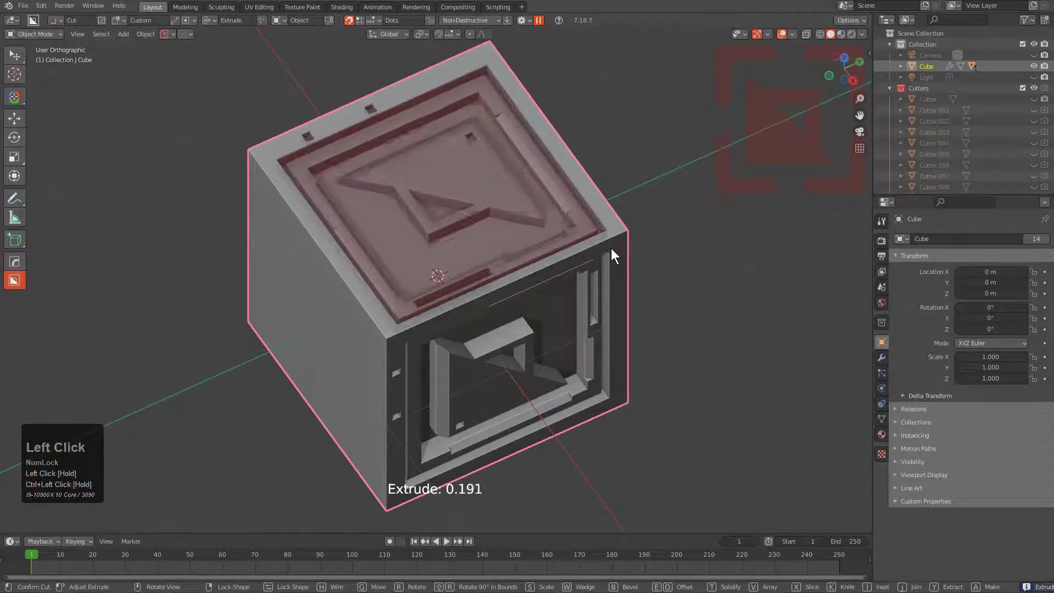
pyautogui.click(612, 249)
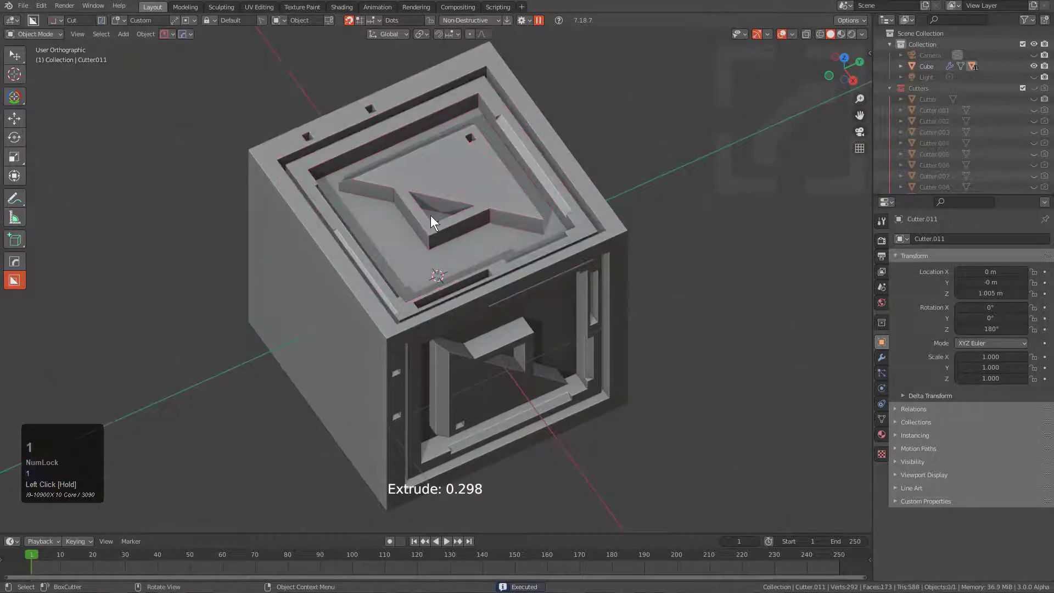
# Step: Select the cube and cut the extracted custom shape into the adjacent blank side face, extruded about 0.311
pyautogui.moveTo(346, 213); pyautogui.dragTo(420, 187, button='middle')
pyautogui.click(427, 210)
pyautogui.moveTo(392, 166); pyautogui.dragTo(426, 165, button='middle')
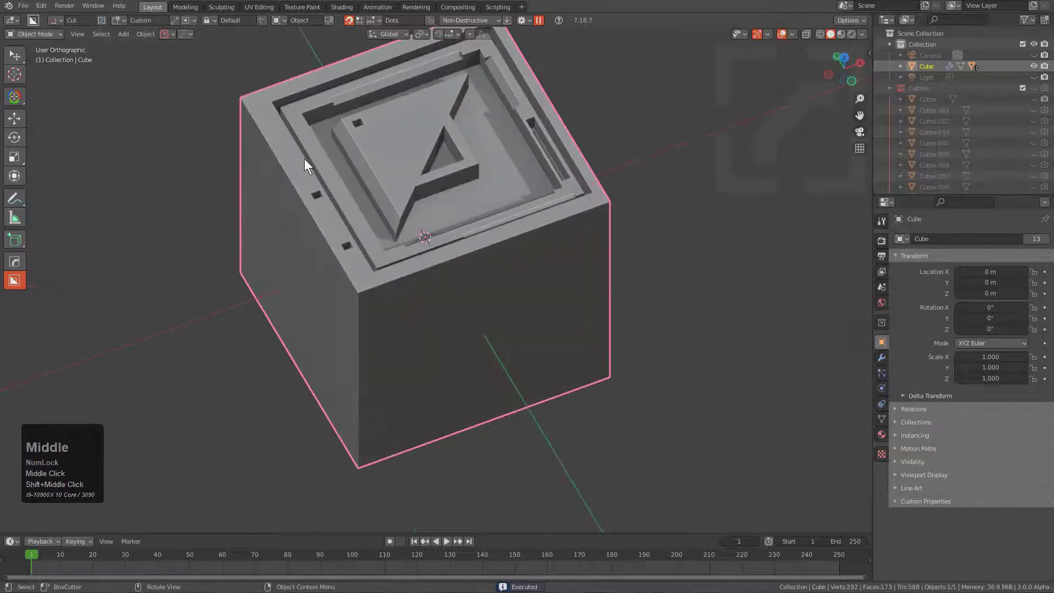
pyautogui.moveTo(486, 346); pyautogui.dragTo(603, 381)
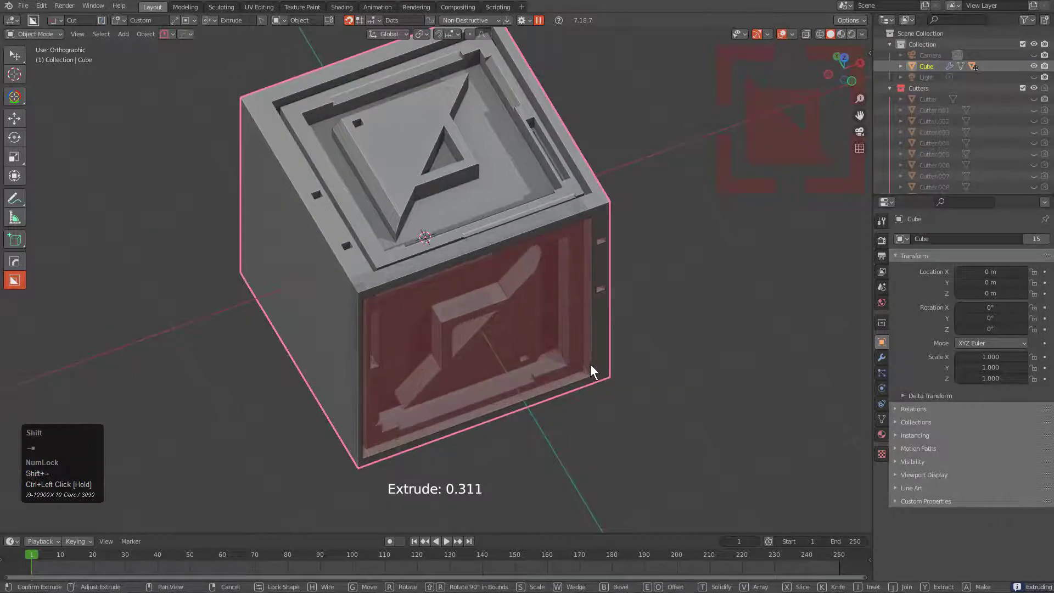
pyautogui.moveTo(591, 364); pyautogui.dragTo(363, 250, button='middle')
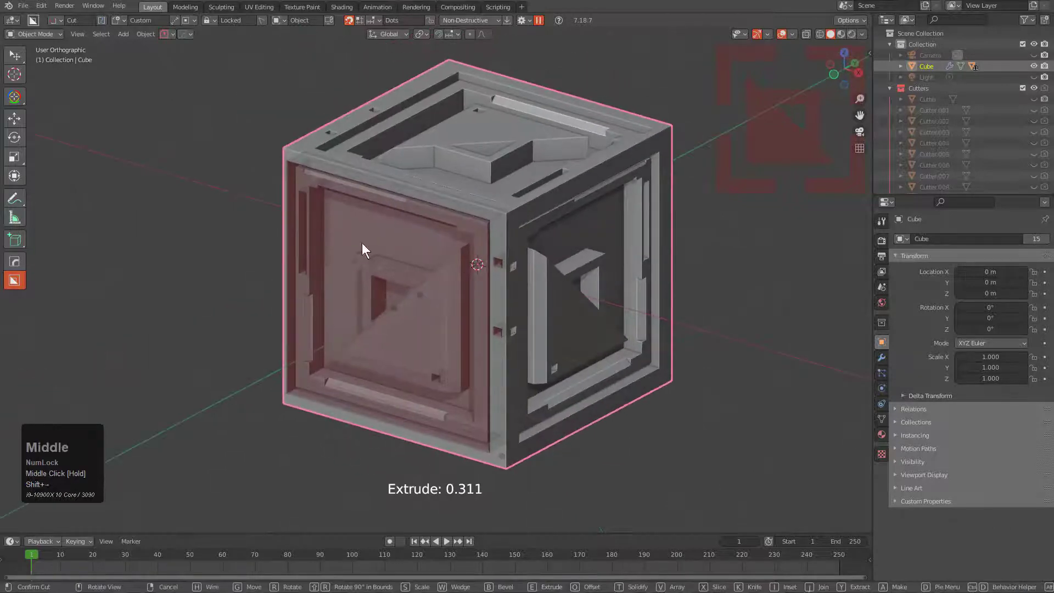
pyautogui.click(348, 196)
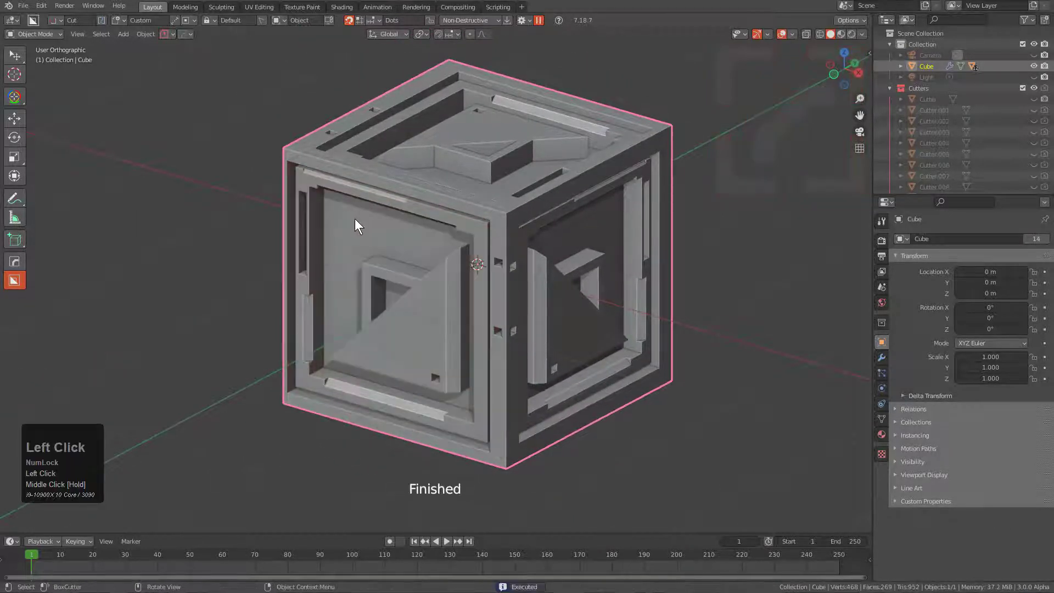
# Step: Extract a wide horizontal band across the middle of the newly detailed side as a custom shape, about 0.478 deep
pyautogui.moveTo(364, 243); pyautogui.dragTo(431, 247, button='middle')
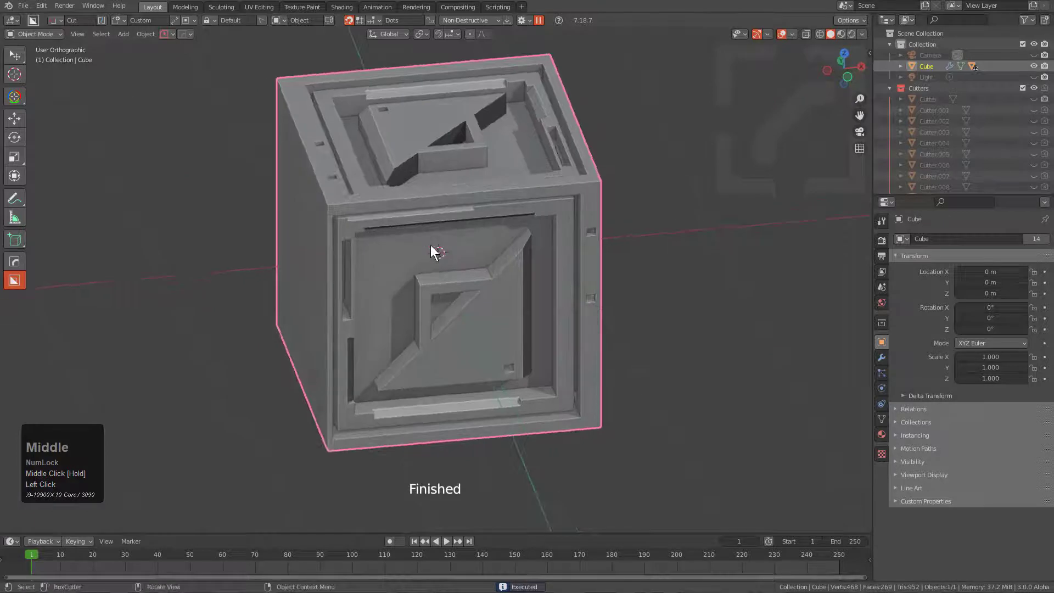
pyautogui.scroll(2, 432, 247)
pyautogui.press('d')
pyautogui.click(329, 283)
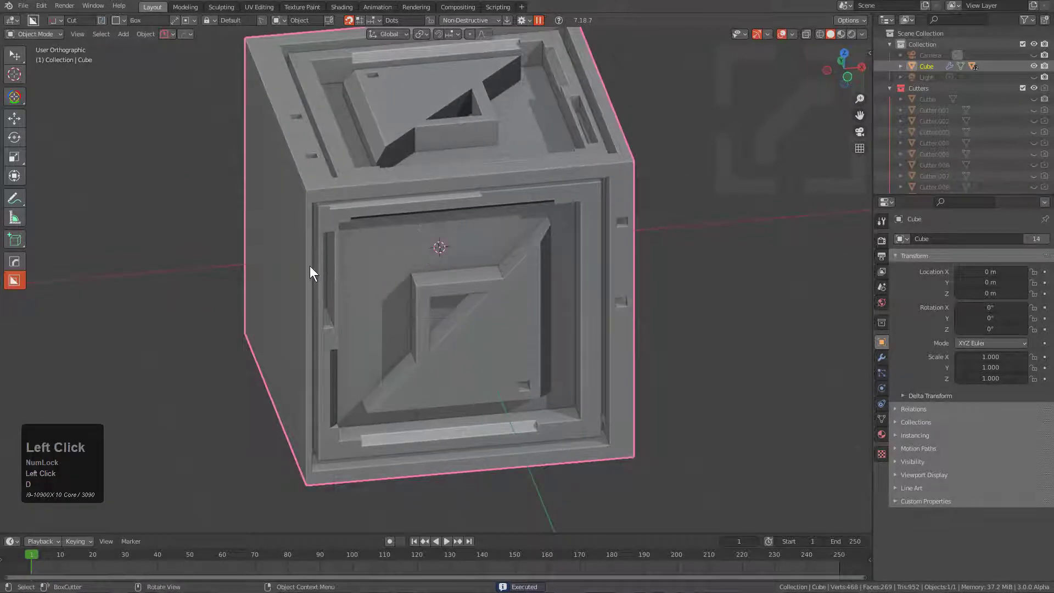
pyautogui.moveTo(306, 263); pyautogui.dragTo(632, 365)
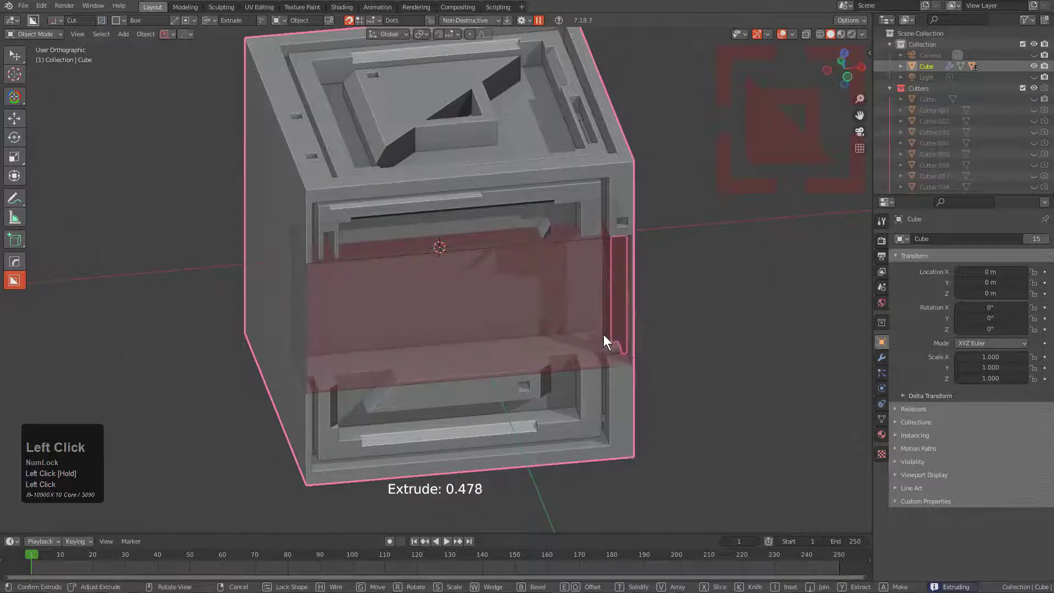
pyautogui.press('y')
pyautogui.click(603, 335)
# Step: Cut the extracted band shape across the next blank side face, extruded about 0.448
pyautogui.moveTo(432, 311)
pyautogui.mouseDown(button='middle')
pyautogui.moveTo(496, 308)
pyautogui.moveTo(492, 261)
pyautogui.moveTo(423, 278)
pyautogui.mouseUp(button='middle')
pyautogui.moveTo(391, 270)
pyautogui.mouseDown()
pyautogui.moveTo(509, 322)
pyautogui.moveTo(538, 323)
pyautogui.moveTo(546, 308)
pyautogui.mouseUp()
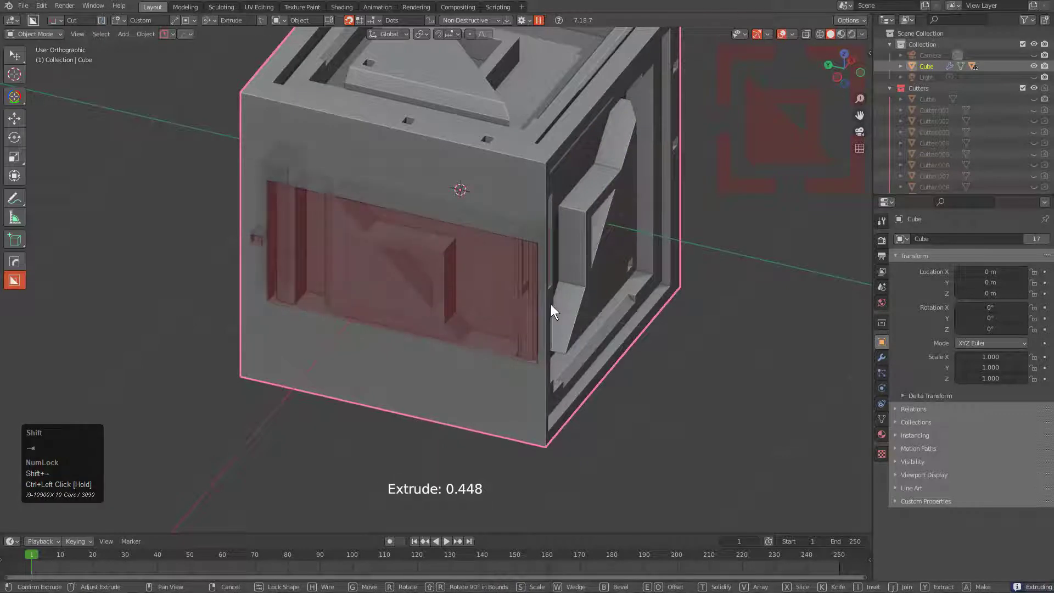
pyautogui.click(551, 304)
pyautogui.click(451, 293)
# Step: Cut a beveled, solidified box outline around the recessed band and a wedge slot about 0.121 deep along its upper edge
pyautogui.moveTo(451, 294); pyautogui.dragTo(518, 214, button='middle')
pyautogui.scroll(2, 519, 214)
pyautogui.press('d')
pyautogui.click(461, 244)
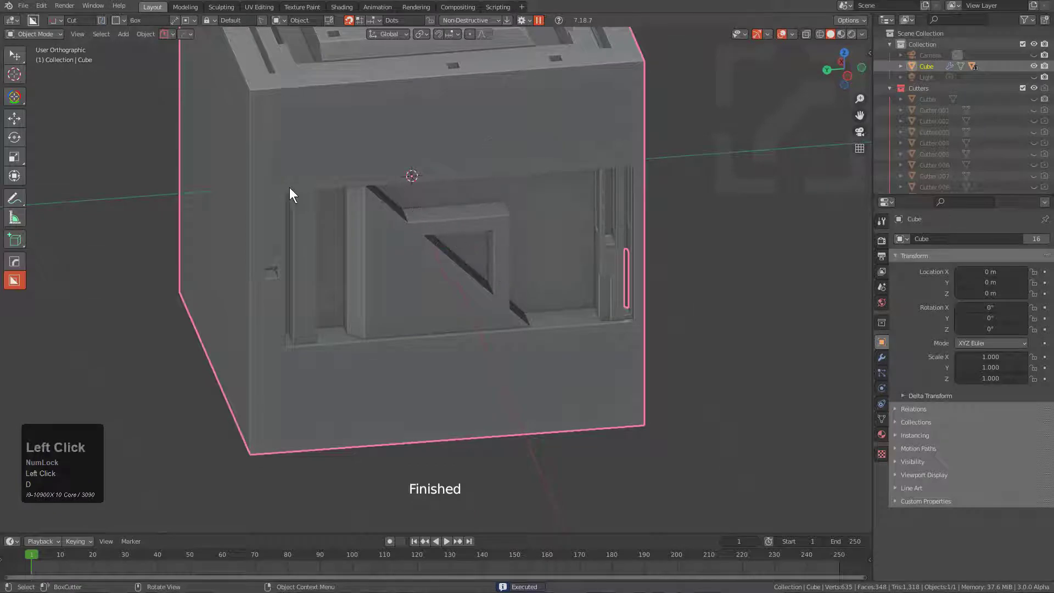
pyautogui.moveTo(275, 182)
pyautogui.mouseDown()
pyautogui.moveTo(606, 327)
pyautogui.moveTo(639, 330)
pyautogui.mouseUp()
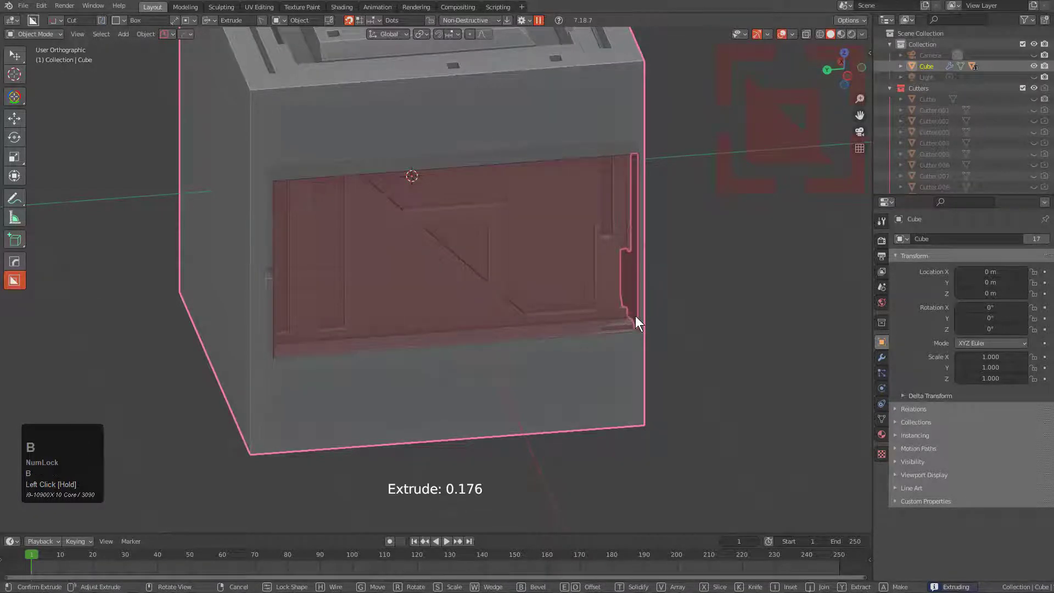
pyautogui.press('b')
pyautogui.scroll(-1, 642, 317)
pyautogui.press('t')
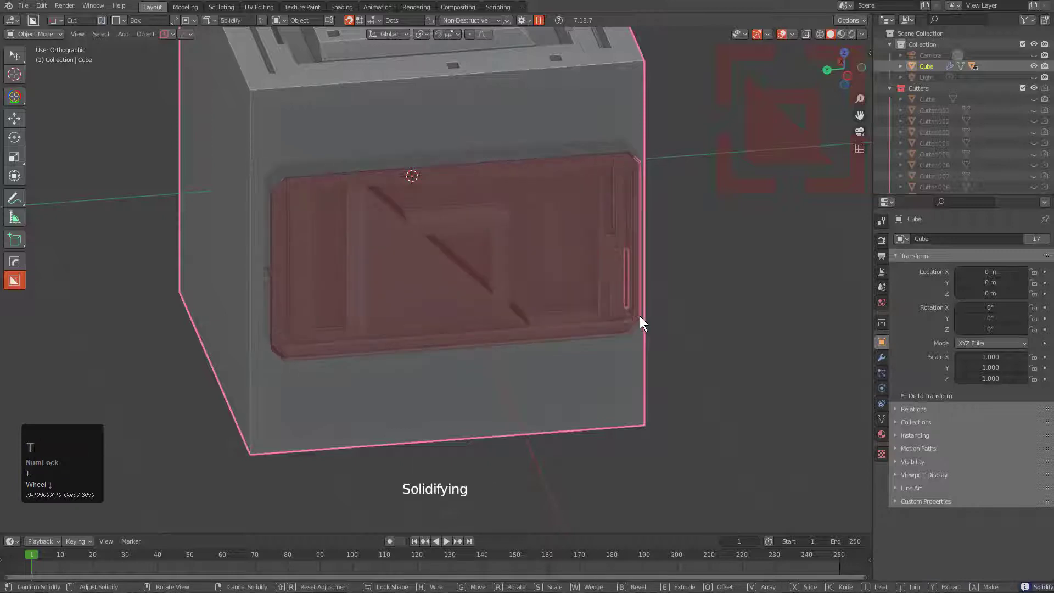
pyautogui.click(639, 317)
pyautogui.moveTo(395, 174)
pyautogui.mouseDown()
pyautogui.moveTo(572, 190)
pyautogui.moveTo(559, 183)
pyautogui.mouseUp()
pyautogui.press('w')
# Step: Extract the outlined band panel as a custom shape using a box extruded about 0.332
pyautogui.press('d')
pyautogui.click(440, 202)
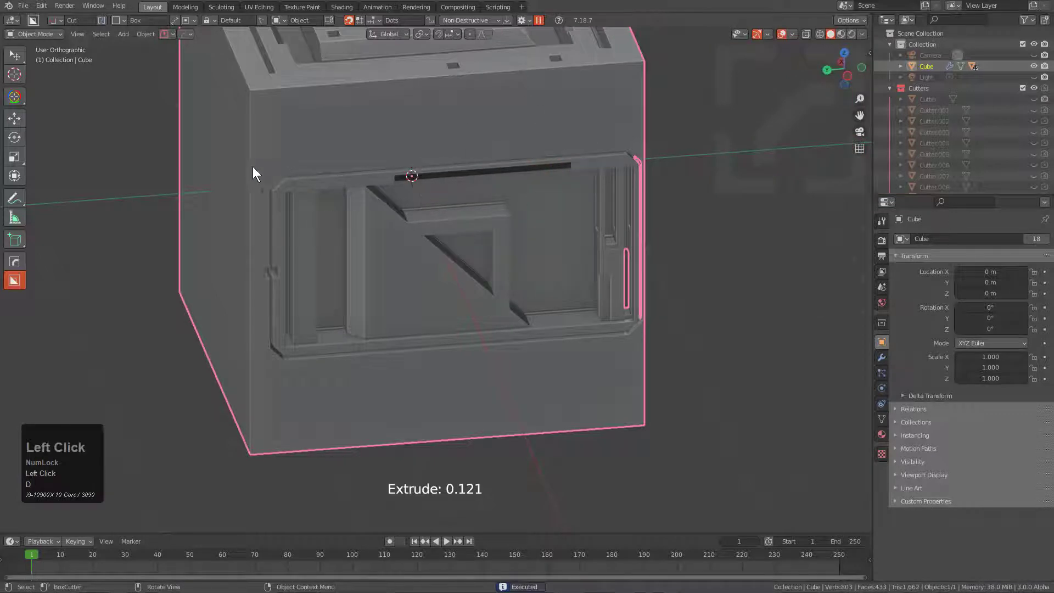
pyautogui.moveTo(264, 171)
pyautogui.mouseDown()
pyautogui.moveTo(548, 291)
pyautogui.moveTo(650, 347)
pyautogui.moveTo(626, 319)
pyautogui.mouseUp()
pyautogui.press('y')
pyautogui.scroll(-3, 351, 236)
# Step: Cut the extracted outlined panel shape into the upper half of the remaining blank side face
pyautogui.moveTo(340, 252); pyautogui.dragTo(368, 238, button='middle')
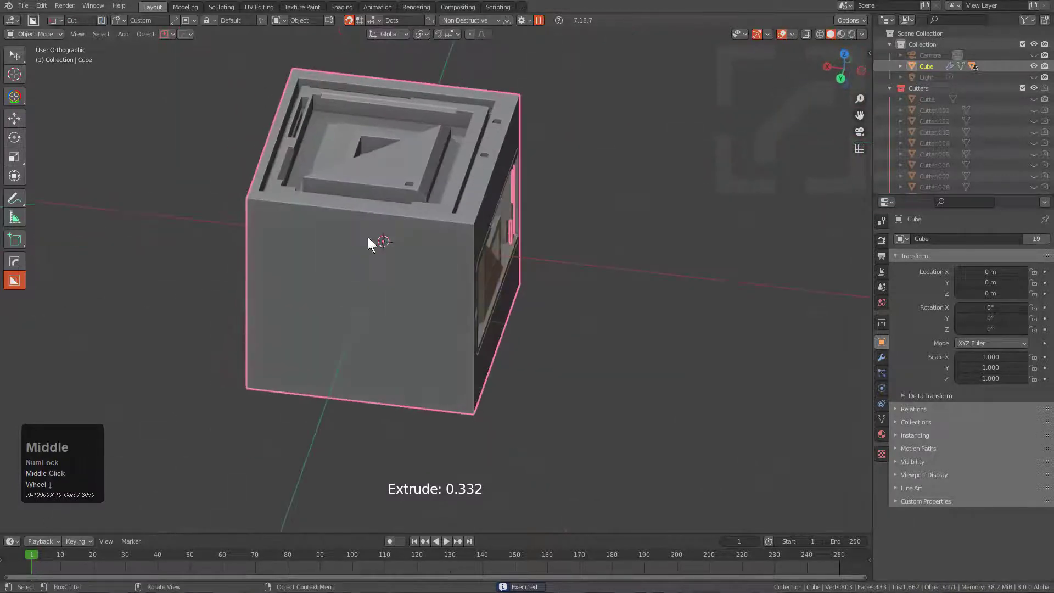
pyautogui.moveTo(257, 207)
pyautogui.mouseDown()
pyautogui.moveTo(468, 309)
pyautogui.moveTo(466, 300)
pyautogui.mouseUp()
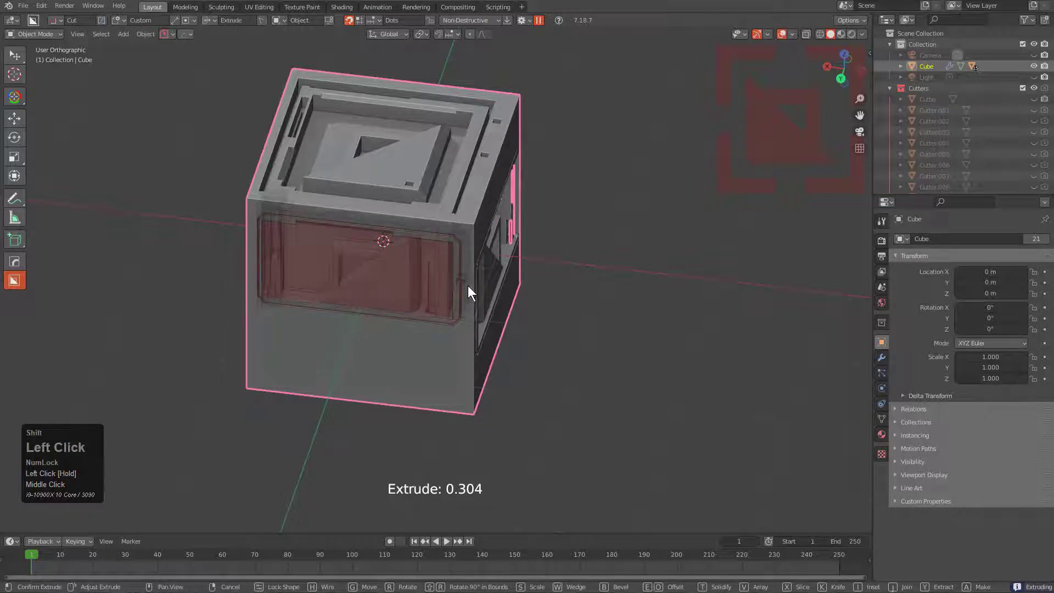
pyautogui.click(426, 273)
pyautogui.scroll(3, 258, 272)
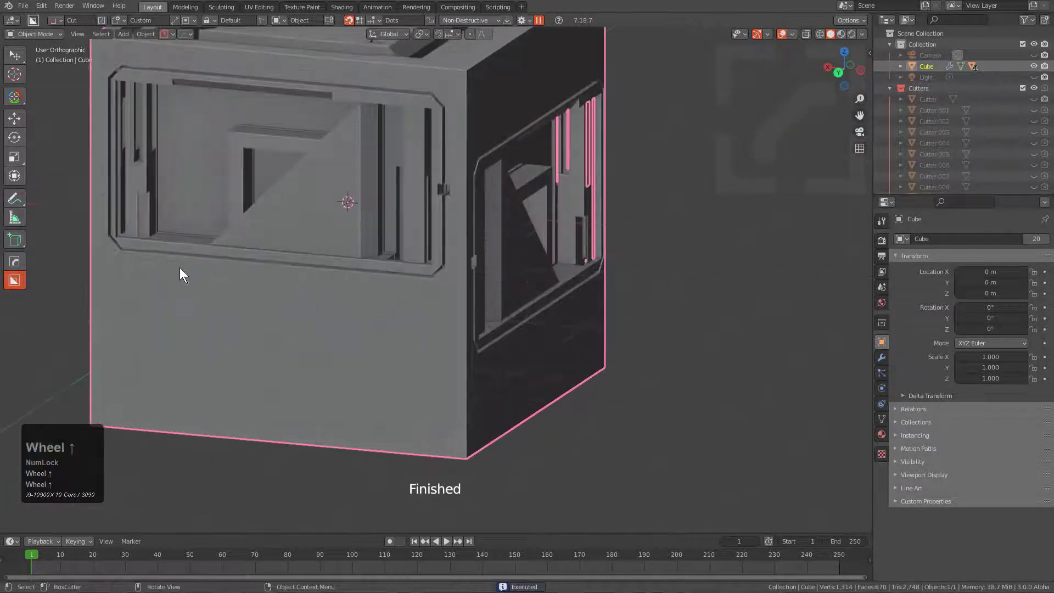
# Step: Cut a smaller copy of the extracted outlined panel into the lower half of the same side face, extruded about 0.204
pyautogui.moveTo(184, 240); pyautogui.dragTo(287, 269, button='middle')
pyautogui.scroll(-3, 313, 265)
pyautogui.moveTo(286, 266)
pyautogui.mouseDown()
pyautogui.moveTo(499, 365)
pyautogui.moveTo(478, 345)
pyautogui.mouseUp()
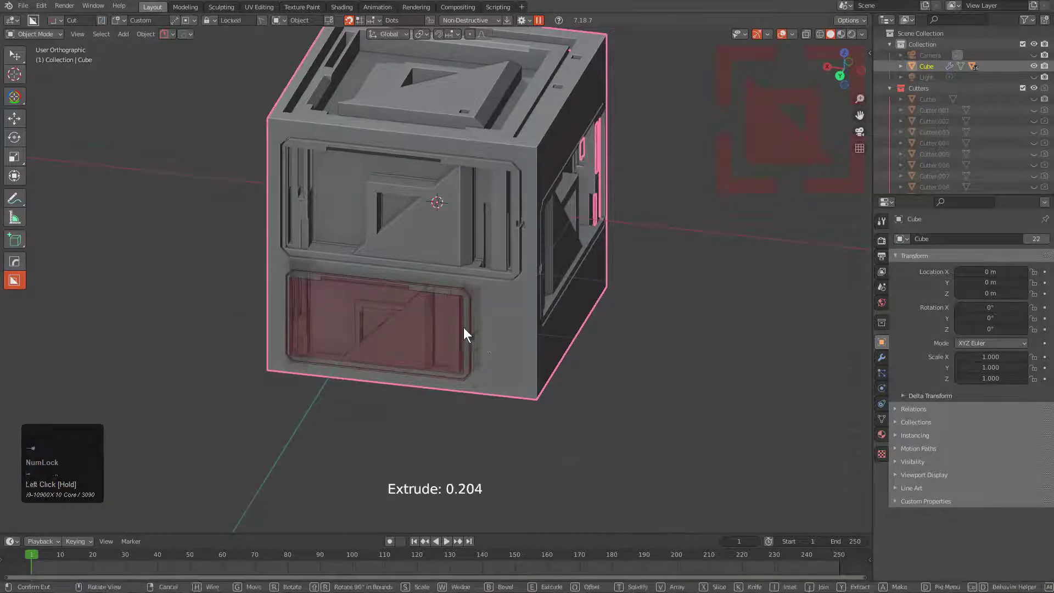
pyautogui.click(389, 311)
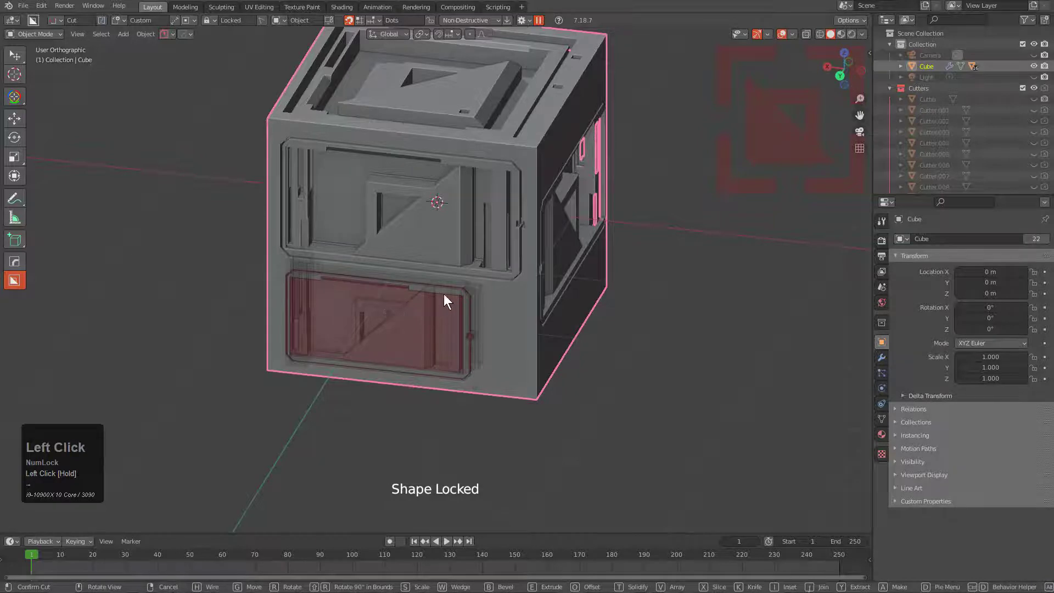
pyautogui.moveTo(443, 295); pyautogui.dragTo(472, 305, button='middle')
pyautogui.scroll(-1, 472, 304)
pyautogui.click(473, 301)
pyautogui.scroll(2, 430, 209)
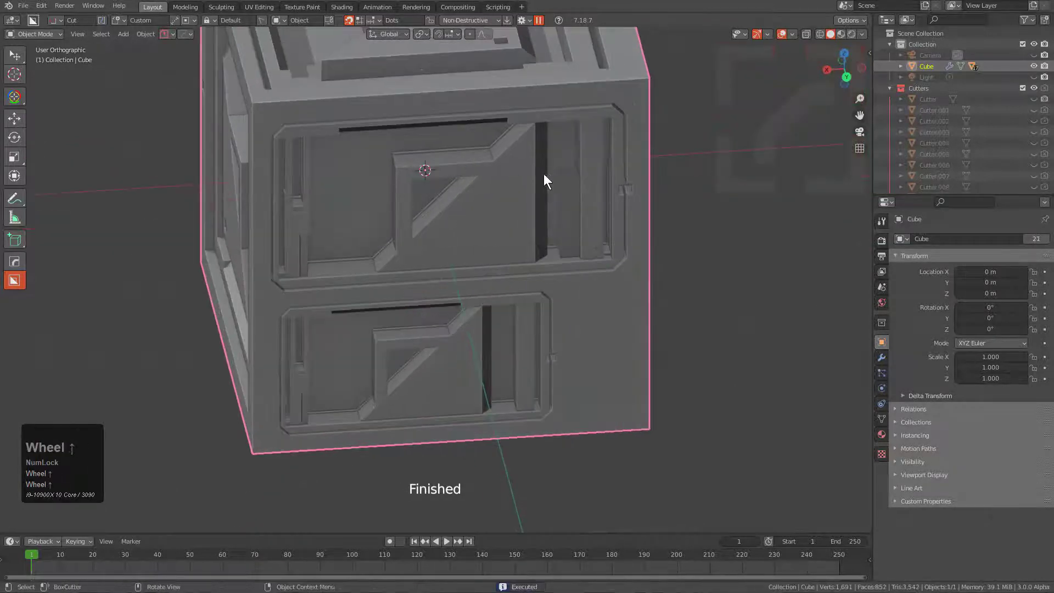
# Step: Set the BoxCutter display option Extract Out fade time to 50
pyautogui.moveTo(543, 173); pyautogui.dragTo(403, 140, button='middle')
pyautogui.scroll(-2, 480, 212)
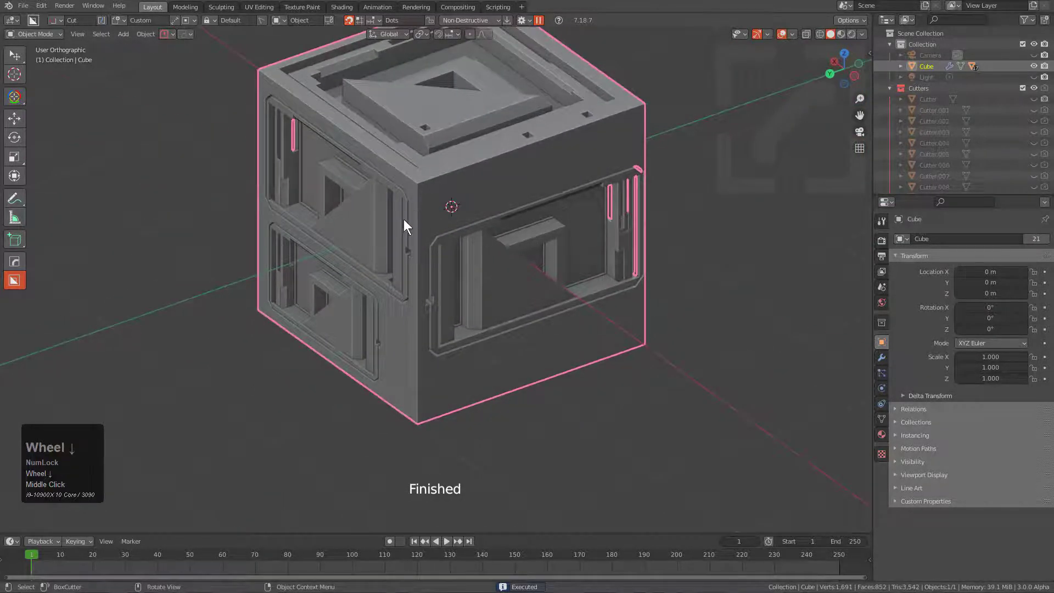
pyautogui.moveTo(404, 219); pyautogui.dragTo(476, 203, button='middle')
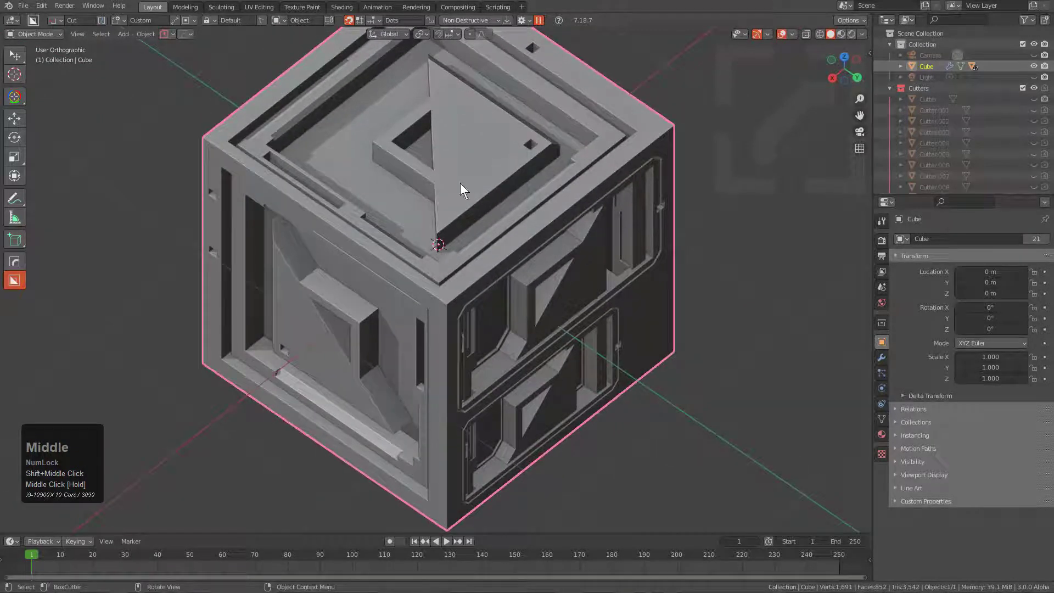
pyautogui.click(522, 20)
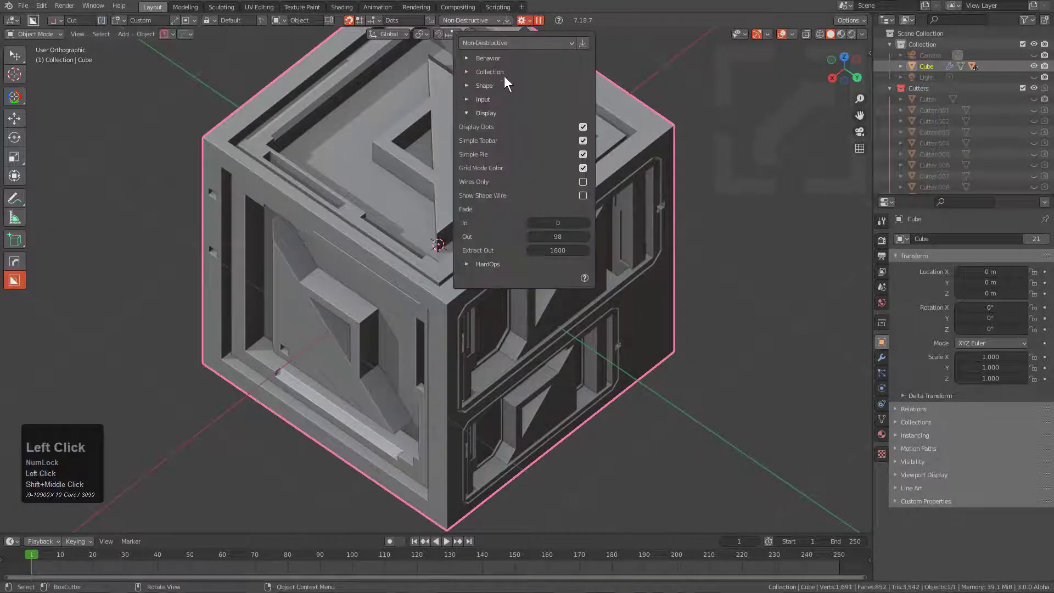
pyautogui.click(557, 250)
pyautogui.write('50')
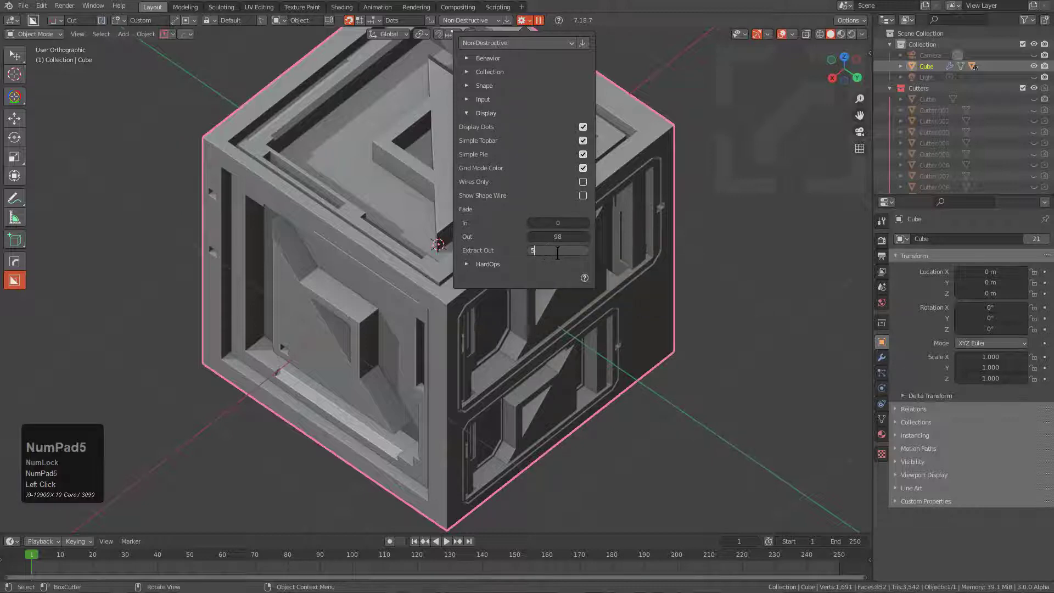
pyautogui.press('Return')
# Step: Extract the central area of the top face as a custom shape using a circle extruded about 0.52
pyautogui.press('KP_Decimal')
pyautogui.press('d')
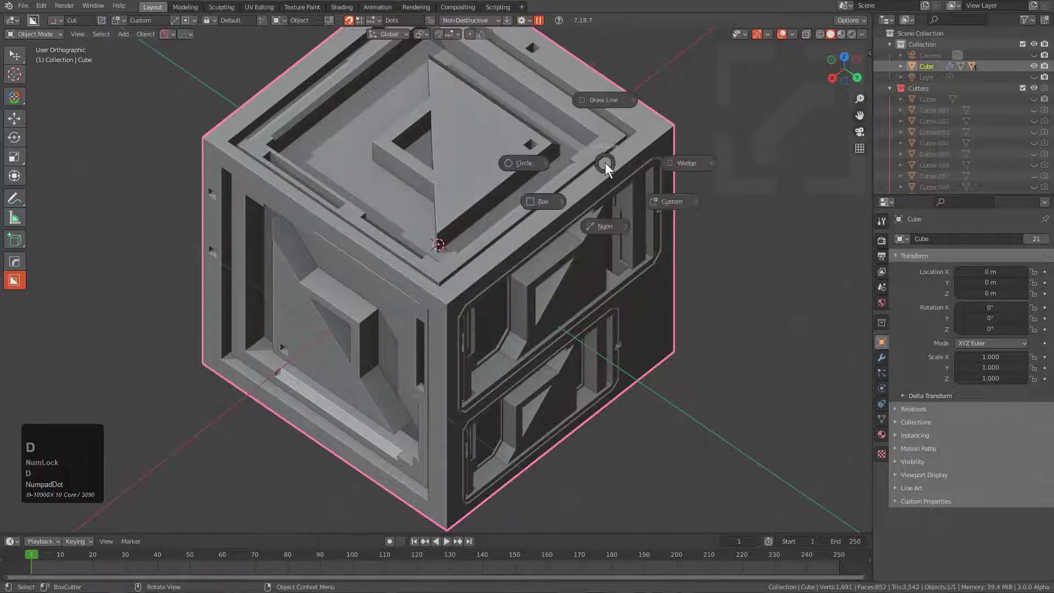
pyautogui.click(535, 163)
pyautogui.moveTo(440, 133)
pyautogui.mouseDown()
pyautogui.moveTo(551, 160)
pyautogui.moveTo(568, 252)
pyautogui.moveTo(593, 134)
pyautogui.moveTo(609, 128)
pyautogui.mouseUp()
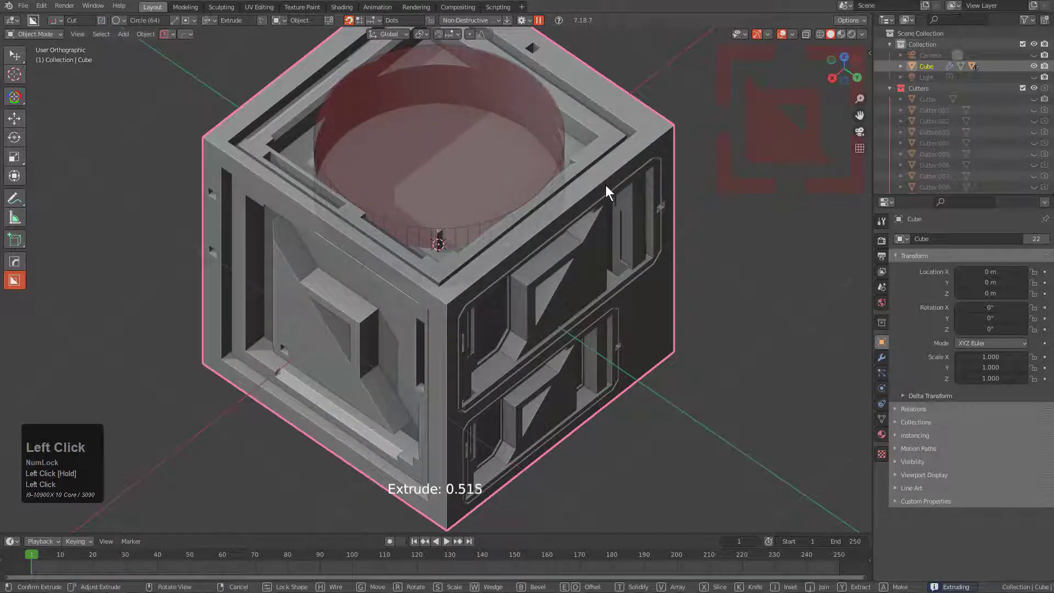
pyautogui.press('y')
pyautogui.click(605, 186)
# Step: Try cutting the extracted round shape into the centre of the blank bottom face, extruded about 0.282, and undo the cut
pyautogui.moveTo(403, 242); pyautogui.dragTo(463, 291, button='middle')
pyautogui.scroll(-2, 450, 317)
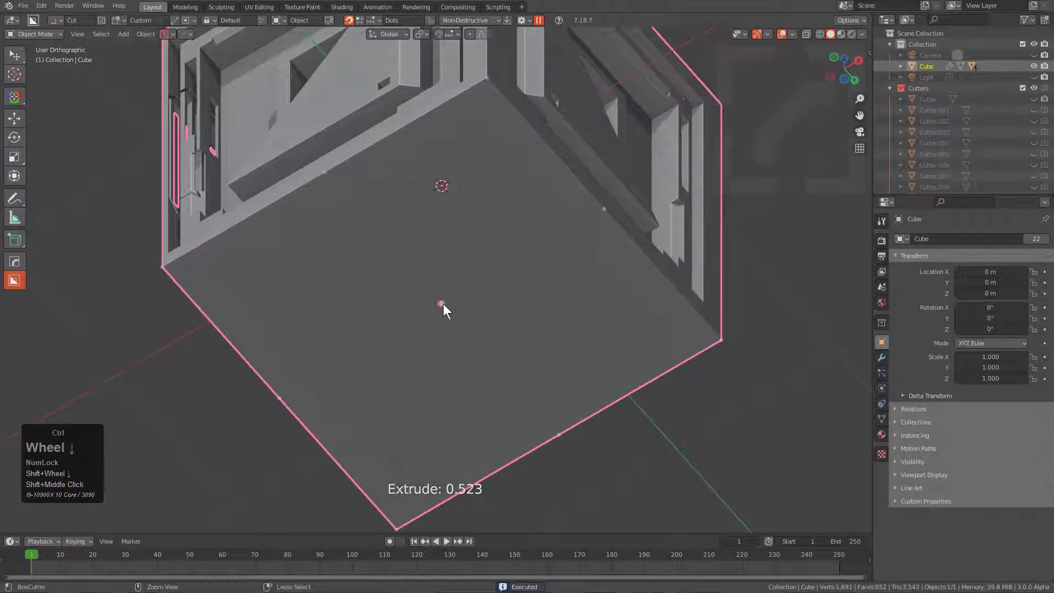
pyautogui.moveTo(443, 305)
pyautogui.mouseDown()
pyautogui.moveTo(577, 344)
pyautogui.moveTo(645, 341)
pyautogui.moveTo(627, 301)
pyautogui.mouseUp()
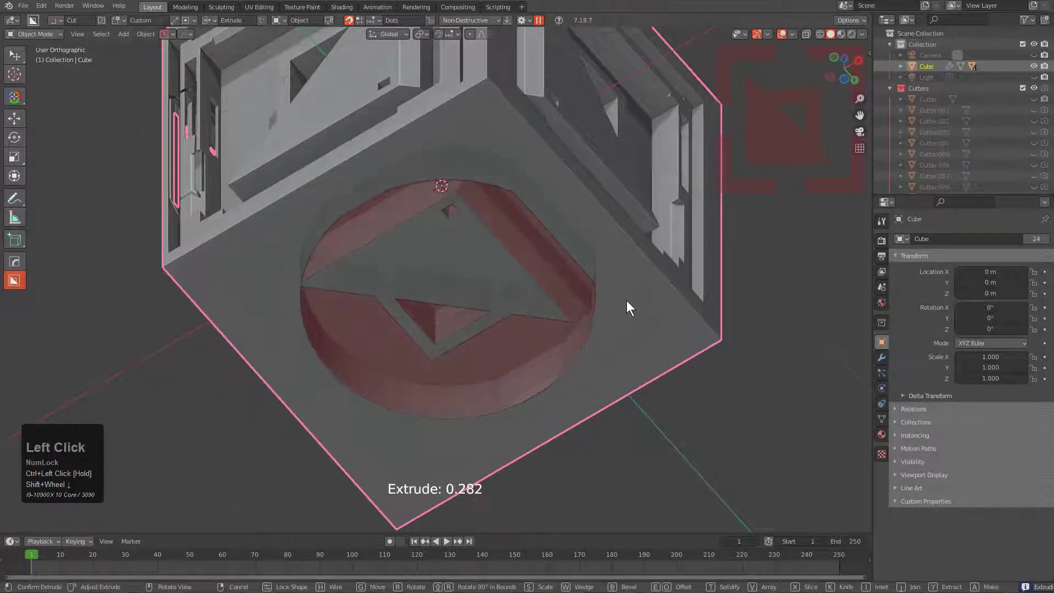
pyautogui.press('Tab')
pyautogui.click(508, 207)
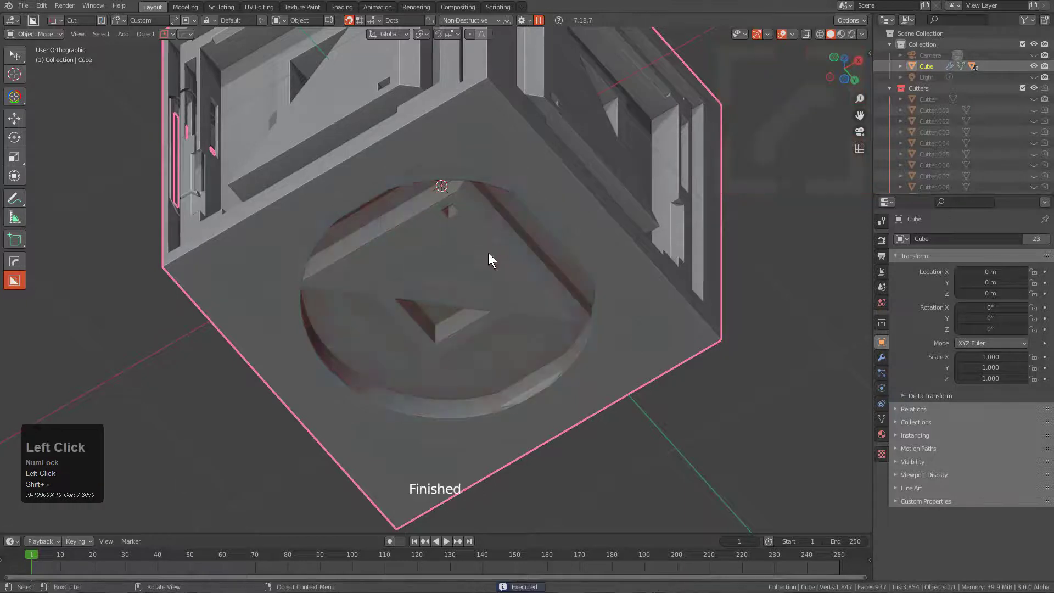
pyautogui.moveTo(489, 253); pyautogui.dragTo(509, 242, button='middle')
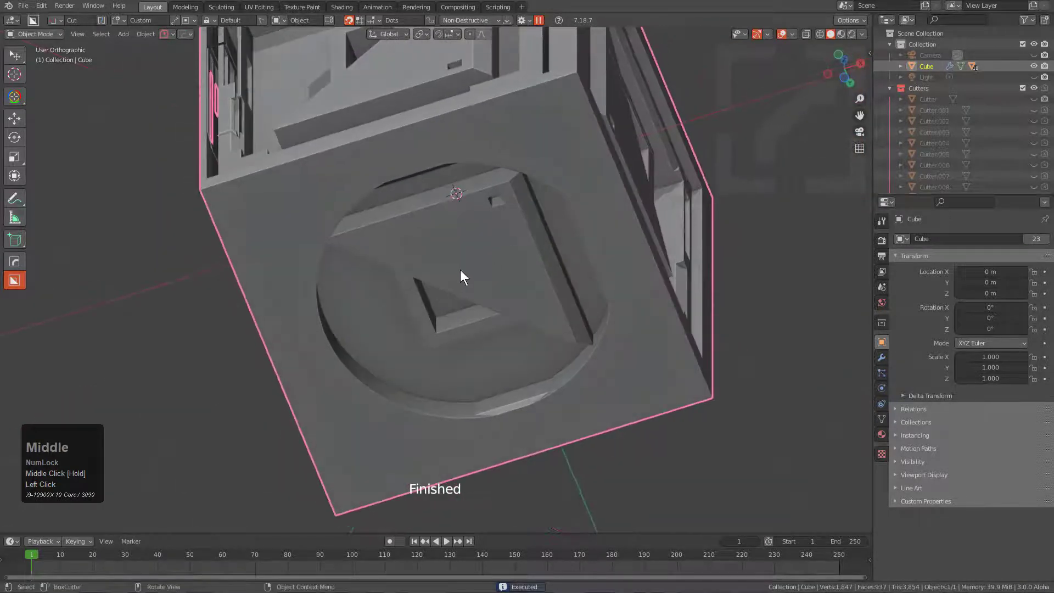
pyautogui.hotkey('ctrl', 'z')
# Step: Set the cutter shape to Circle and enable static dot snapping on the blank bottom face
pyautogui.press('d')
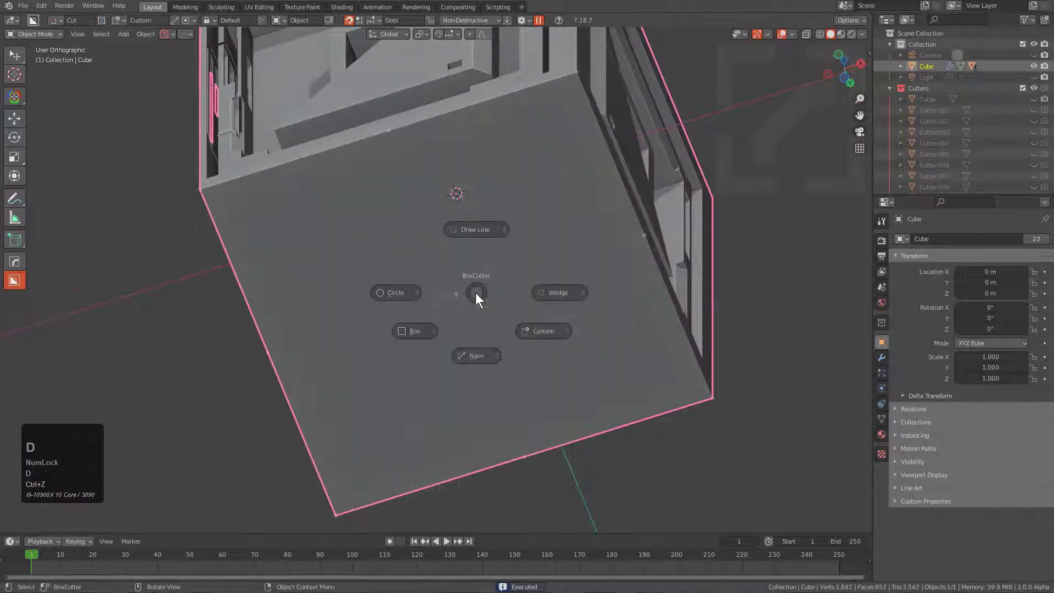
pyautogui.click(403, 295)
pyautogui.moveTo(457, 293)
pyautogui.keyDown('ctrl'); pyautogui.mouseDown()
pyautogui.moveTo(628, 334)
pyautogui.moveTo(627, 312)
pyautogui.mouseUp(); pyautogui.keyUp('ctrl')
pyautogui.rightClick(590, 249)
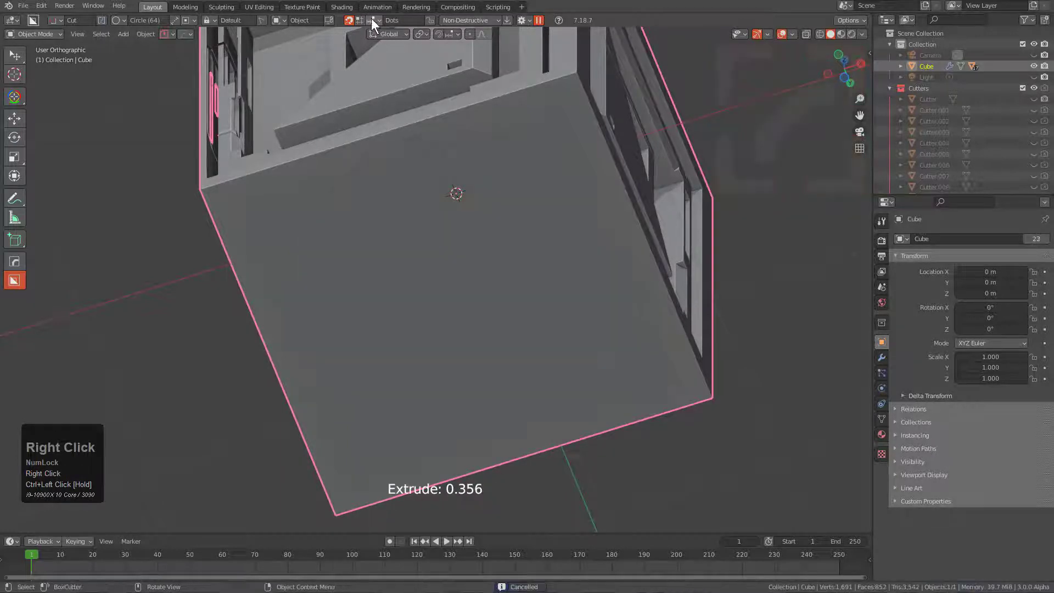
pyautogui.click(371, 20)
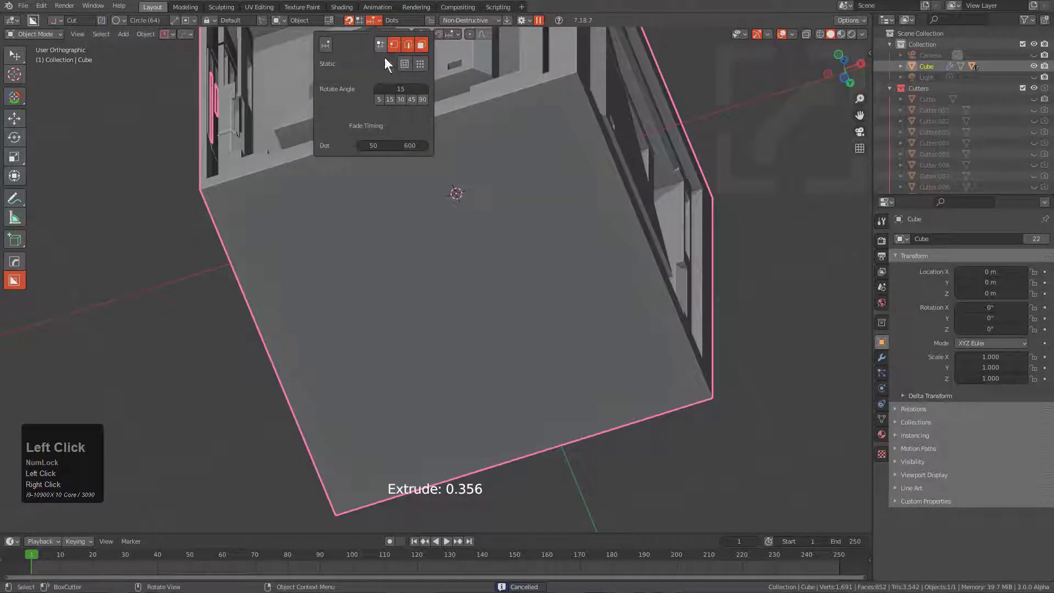
pyautogui.click(414, 64)
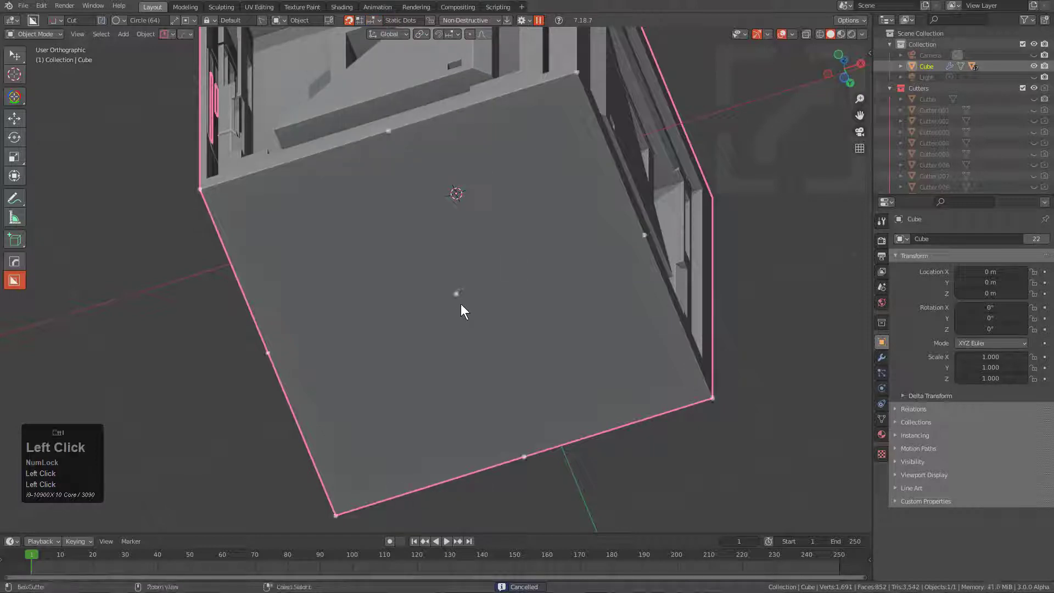
pyautogui.hotkey('ctrl', 'capslock')
pyautogui.press('ctrl')
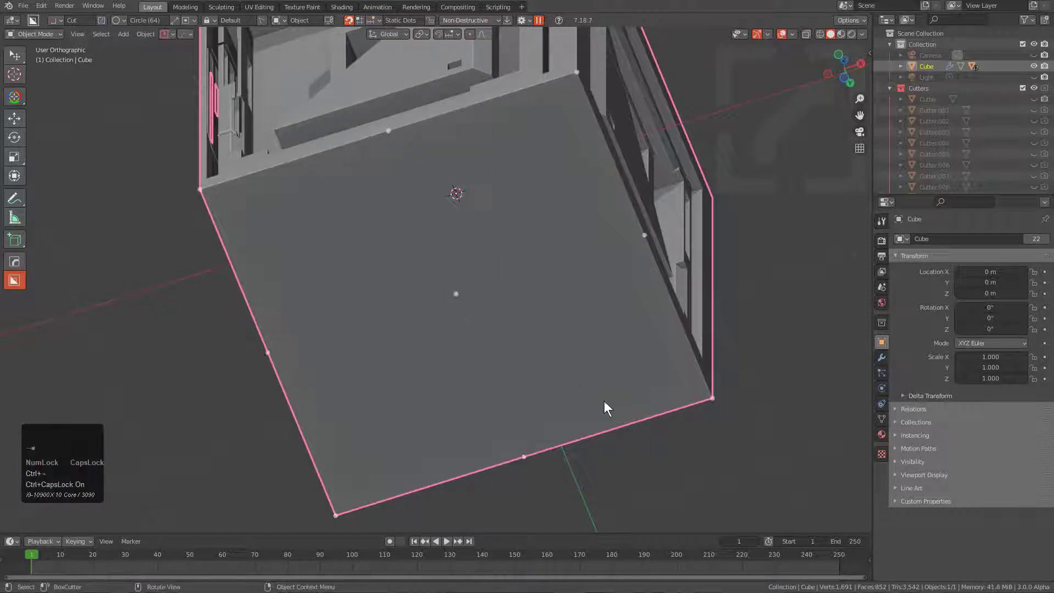
# Step: Cut a thin ring groove centred on the bottom face, extruding the circle about 0.213 with a solidify thickness of about -0.025
pyautogui.moveTo(462, 286); pyautogui.dragTo(604, 293)
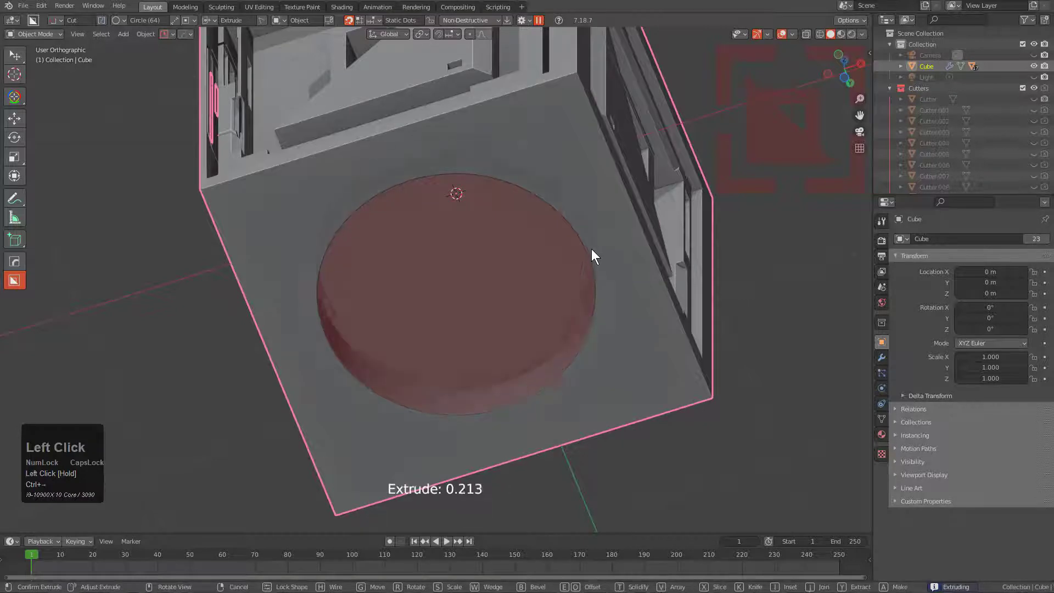
pyautogui.press('t')
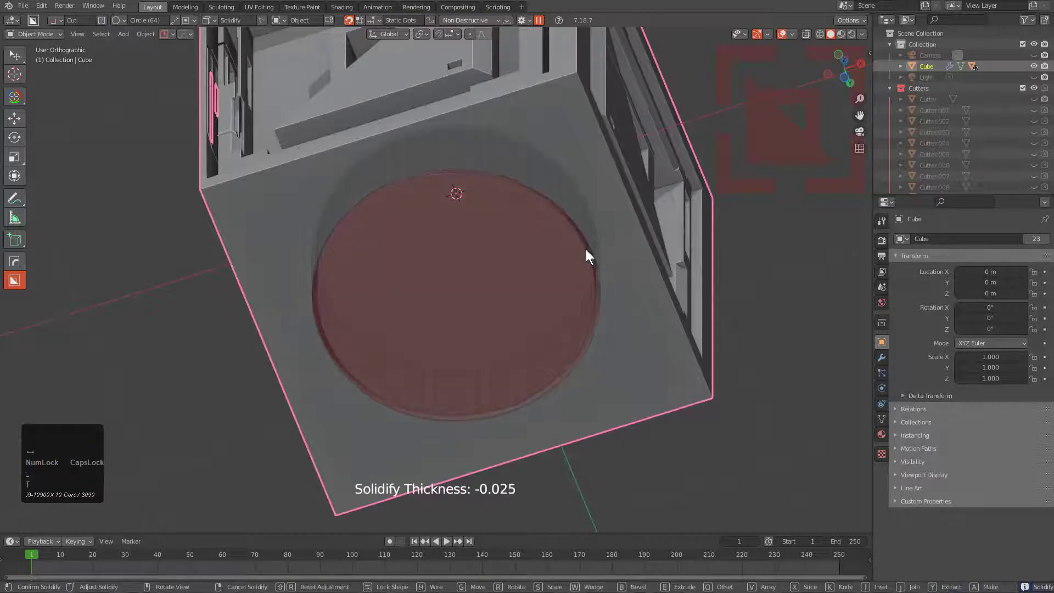
pyautogui.press('space')
# Step: Cut three small box notches across the ring groove as a radial array around the face centre, extruded about 0.191
pyautogui.press('d')
pyautogui.click(459, 292)
pyautogui.moveTo(459, 293)
pyautogui.mouseDown()
pyautogui.moveTo(481, 314)
pyautogui.moveTo(482, 296)
pyautogui.mouseUp()
pyautogui.press('v')
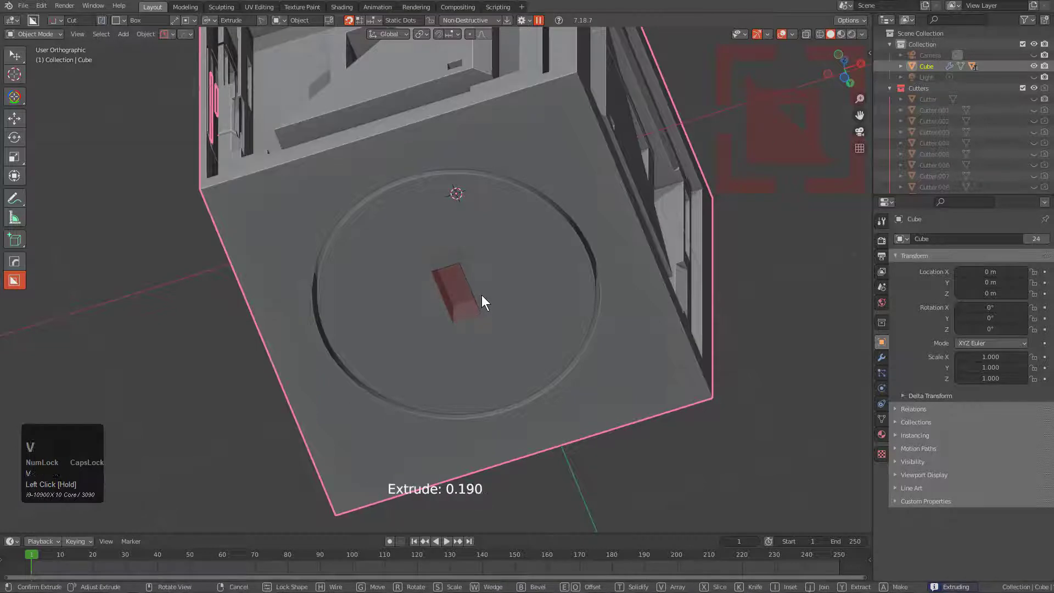
pyautogui.press('v')
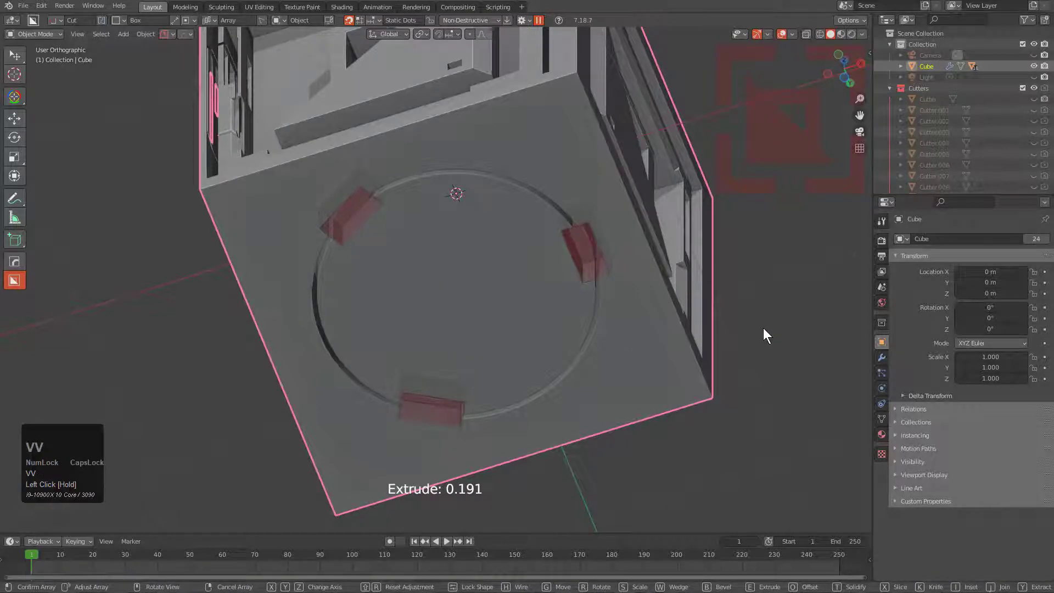
pyautogui.click(763, 328)
# Step: Cut the extracted round custom shape into the centre of the bottom face inside the ring, extruded about 0.190
pyautogui.press('d')
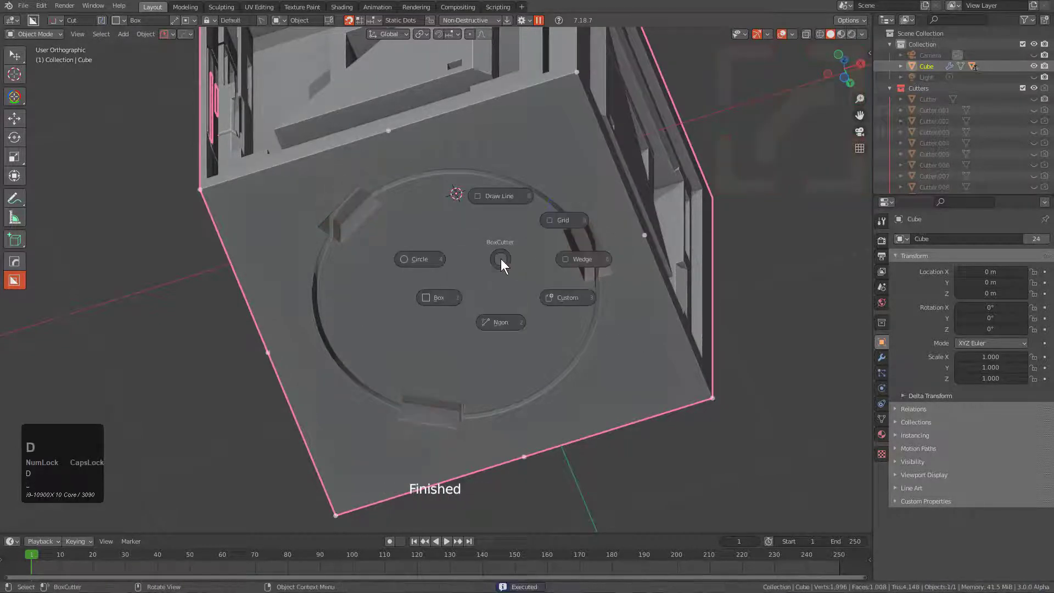
pyautogui.click(565, 300)
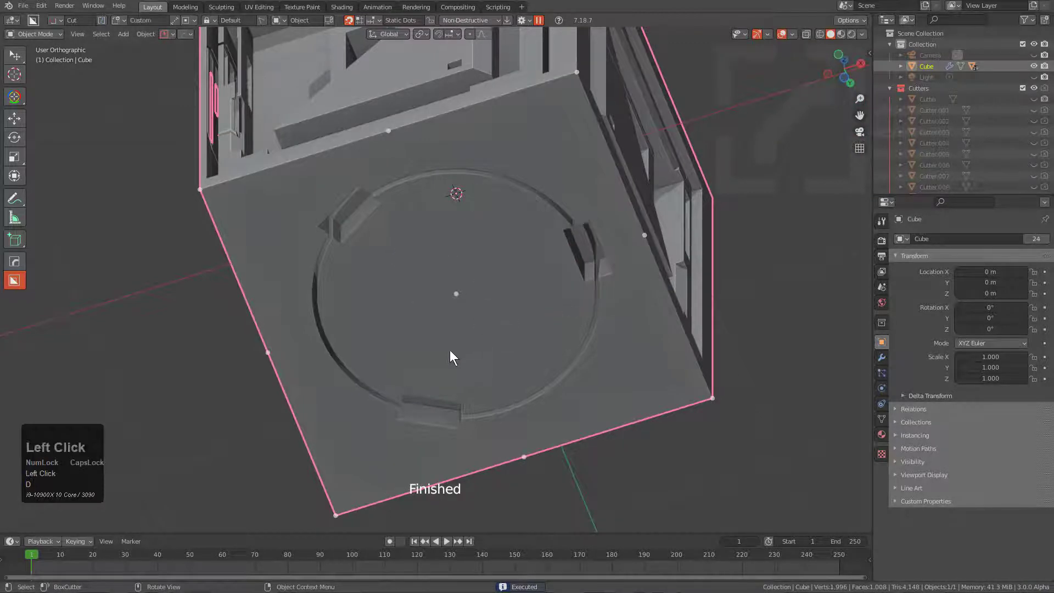
pyautogui.moveTo(454, 296)
pyautogui.mouseDown()
pyautogui.moveTo(607, 344)
pyautogui.moveTo(597, 340)
pyautogui.moveTo(598, 322)
pyautogui.mouseUp()
pyautogui.moveTo(493, 250); pyautogui.dragTo(587, 204, button='middle')
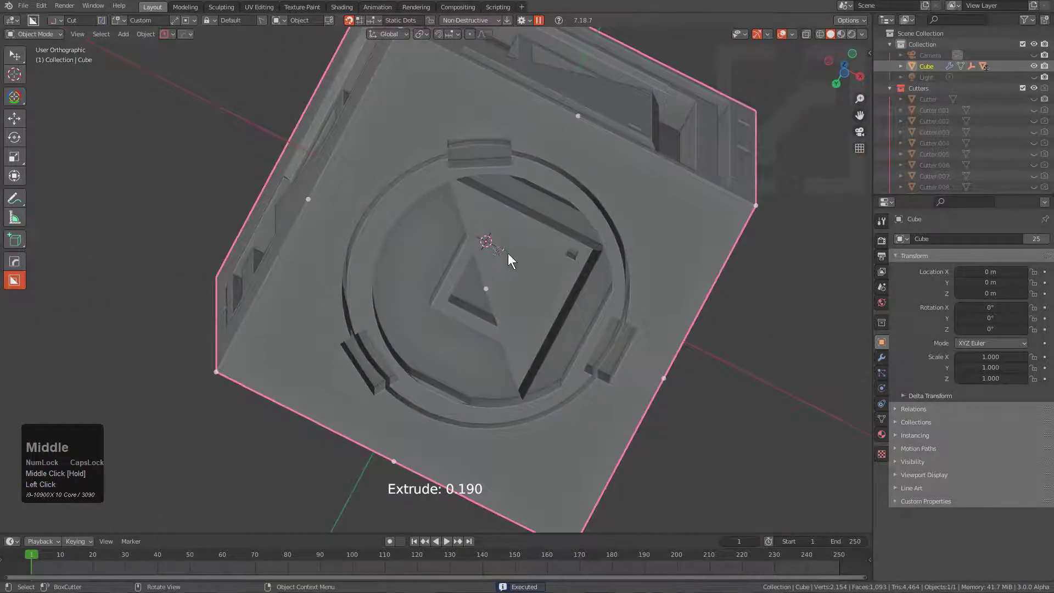
pyautogui.moveTo(508, 254); pyautogui.dragTo(468, 264, button='middle')
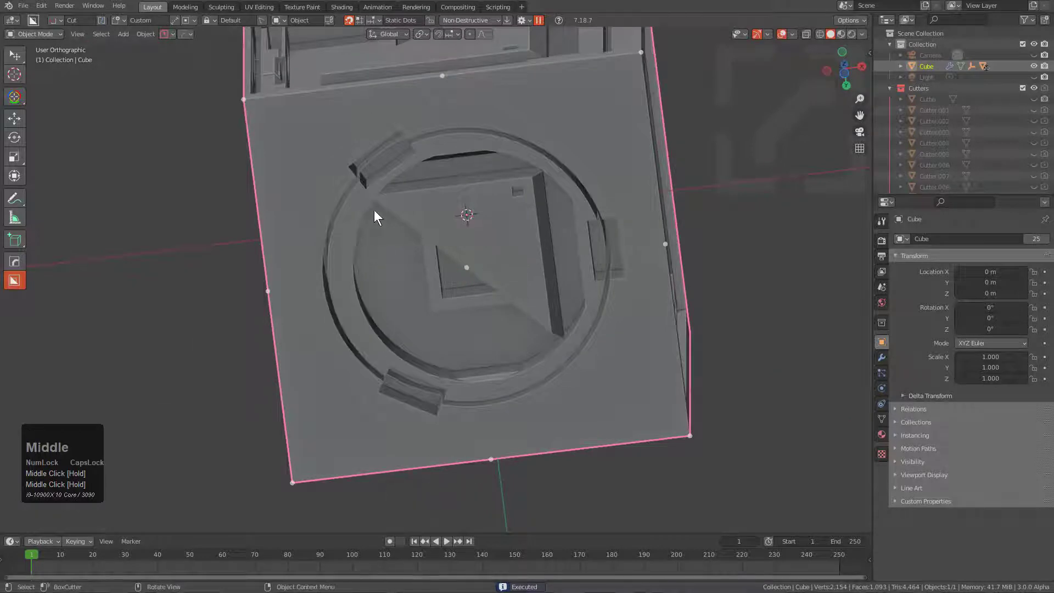
# Step: Subdivide the snapping grid to three by three and cut small copies of the round shape, about 0.105 deep, in all four corner cells
pyautogui.keyDown('shift'); pyautogui.scroll(1, 538, 235); pyautogui.keyUp('shift')
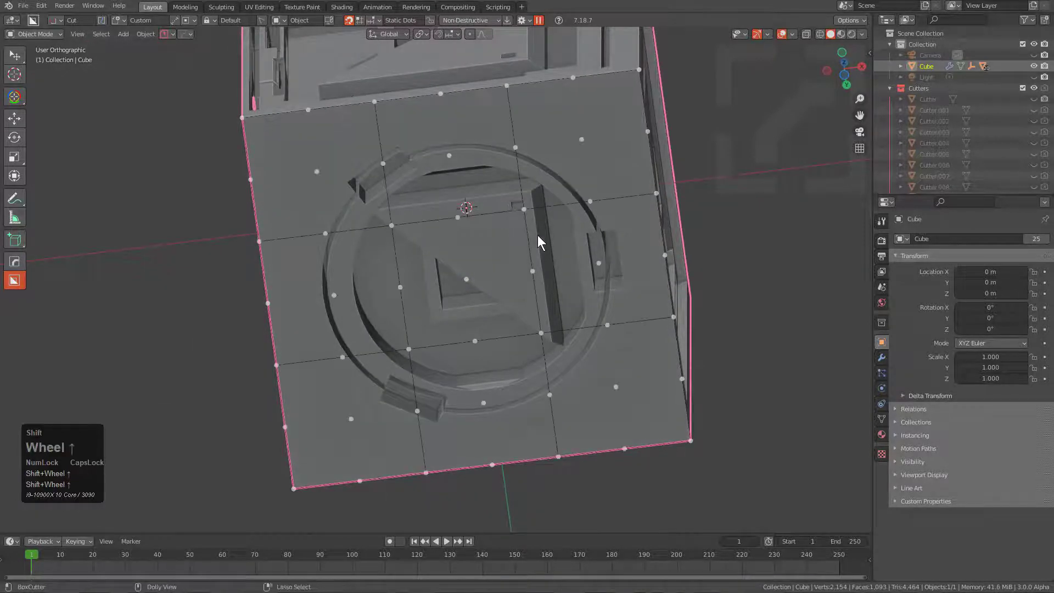
pyautogui.moveTo(468, 207); pyautogui.dragTo(507, 223, button='middle')
pyautogui.moveTo(343, 183)
pyautogui.mouseDown()
pyautogui.moveTo(378, 212)
pyautogui.moveTo(375, 195)
pyautogui.mouseUp()
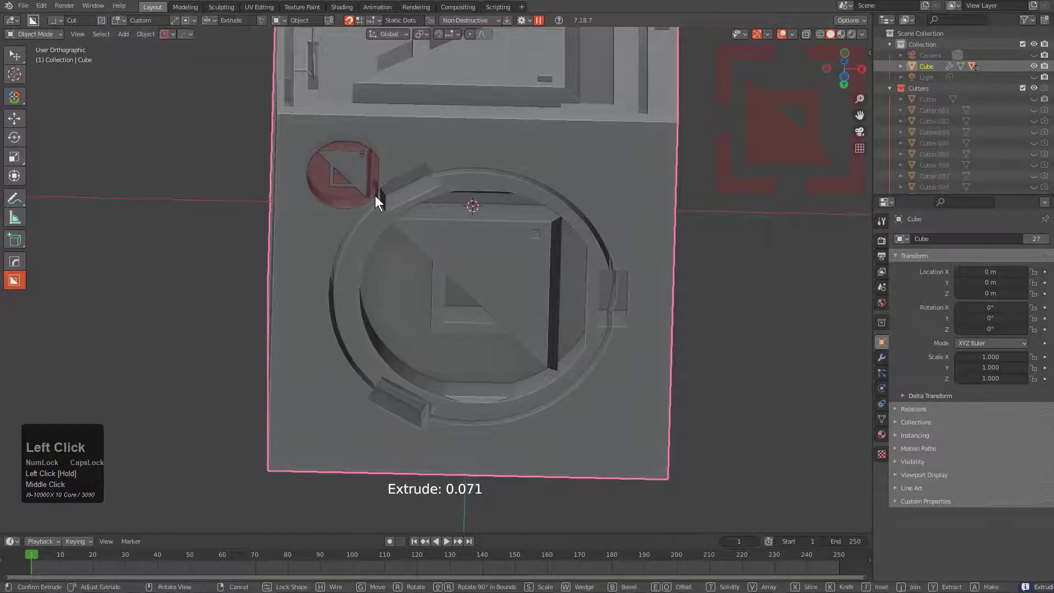
pyautogui.click(473, 206)
pyautogui.keyDown('ctrl'); pyautogui.click(609, 181); pyautogui.keyUp('ctrl')
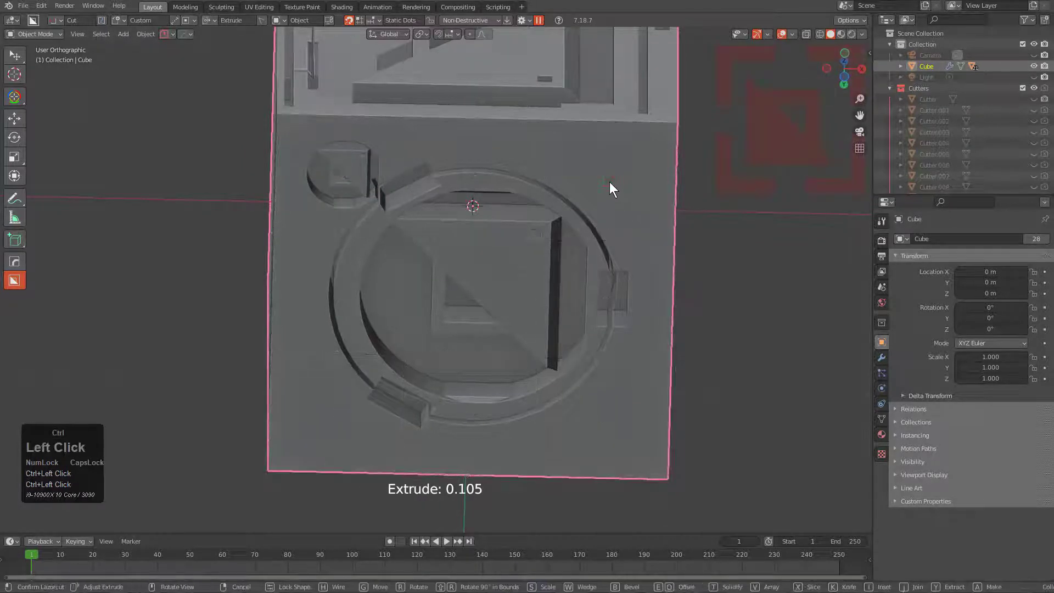
pyautogui.keyDown('ctrl'); pyautogui.click(603, 419); pyautogui.keyUp('ctrl')
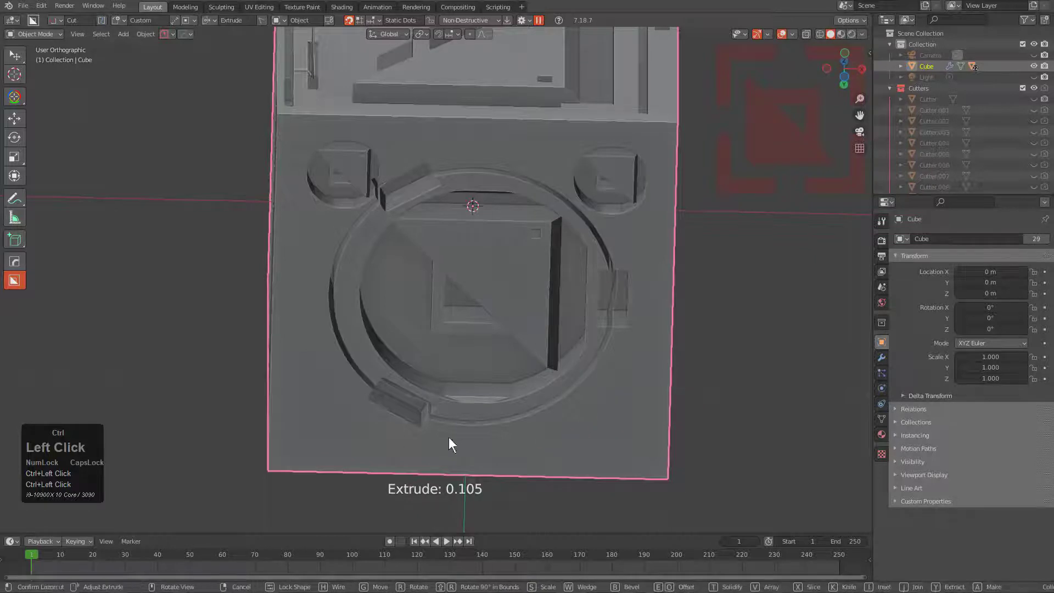
pyautogui.keyDown('ctrl'); pyautogui.click(328, 418); pyautogui.keyUp('ctrl')
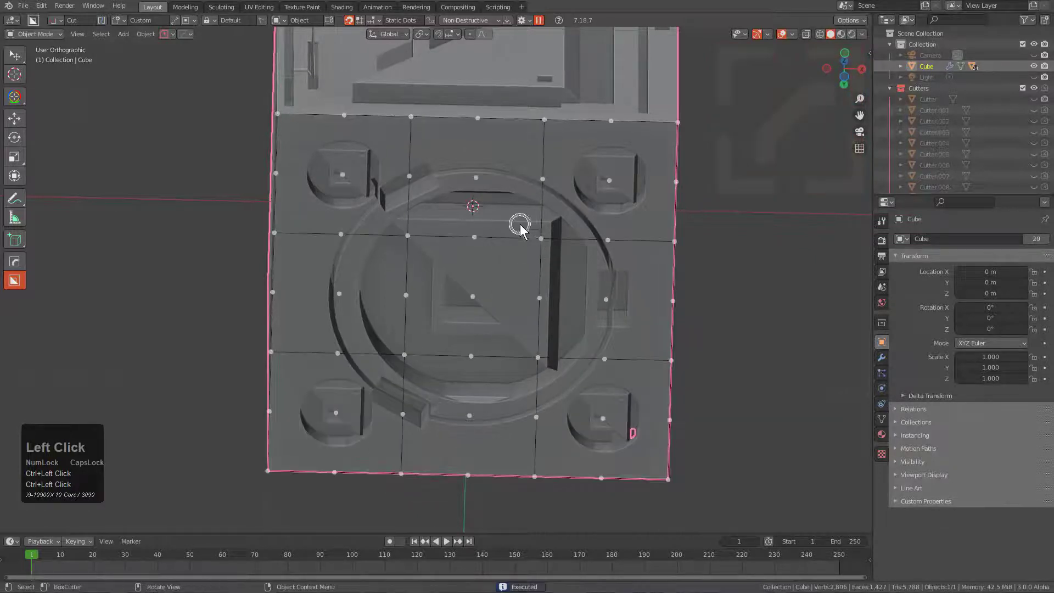
# Step: Extract the detailed bottom face as a custom shape using a box over nearly the whole face, extruded about 0.446
pyautogui.moveTo(518, 223); pyautogui.dragTo(486, 216, button='middle')
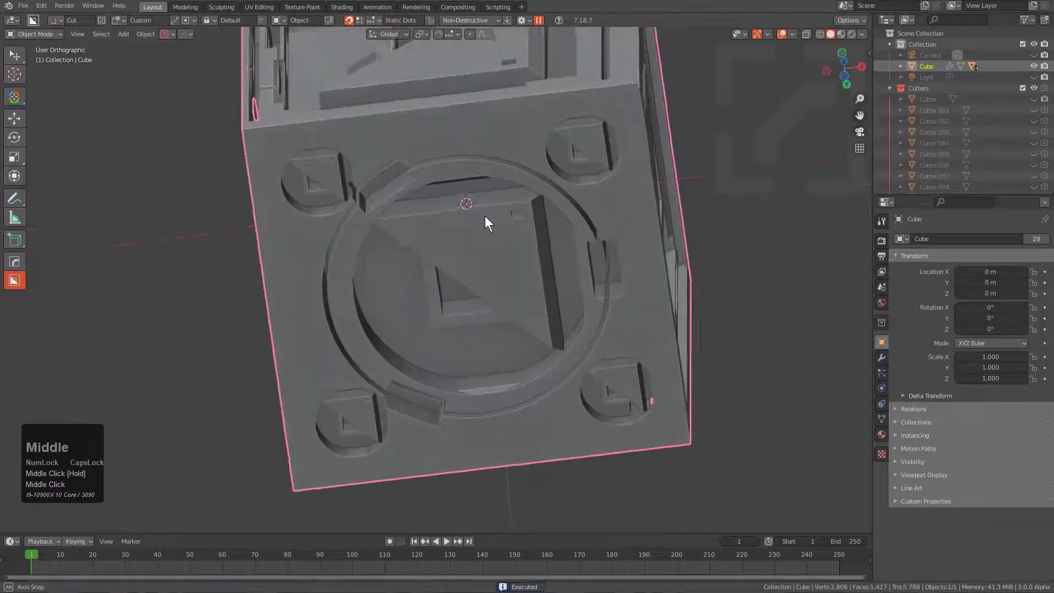
pyautogui.press('d')
pyautogui.click(429, 253)
pyautogui.moveTo(263, 142)
pyautogui.mouseDown()
pyautogui.moveTo(635, 390)
pyautogui.moveTo(672, 428)
pyautogui.moveTo(670, 401)
pyautogui.mouseUp()
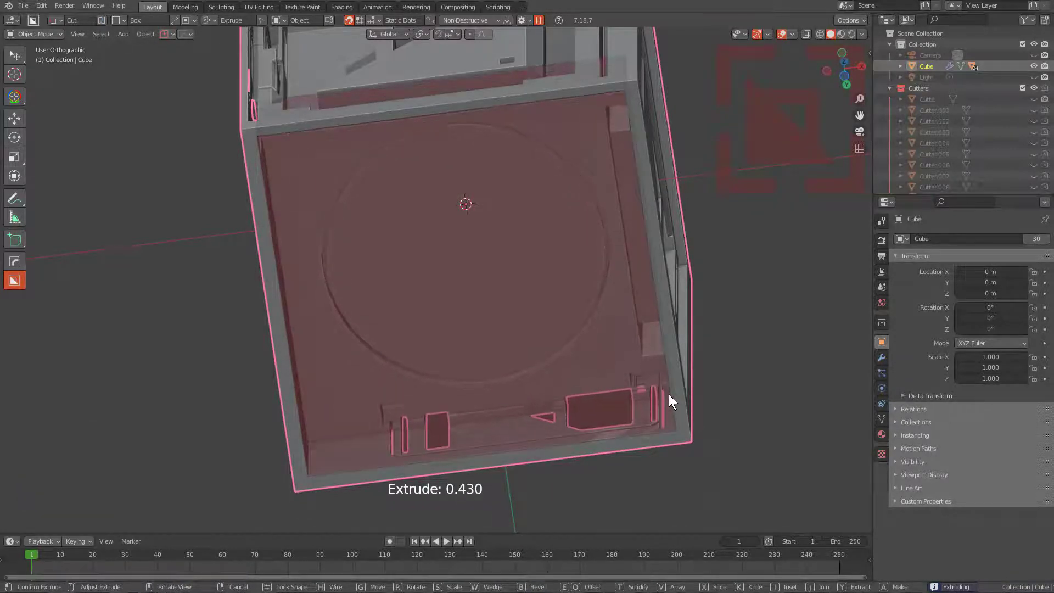
pyautogui.press('y')
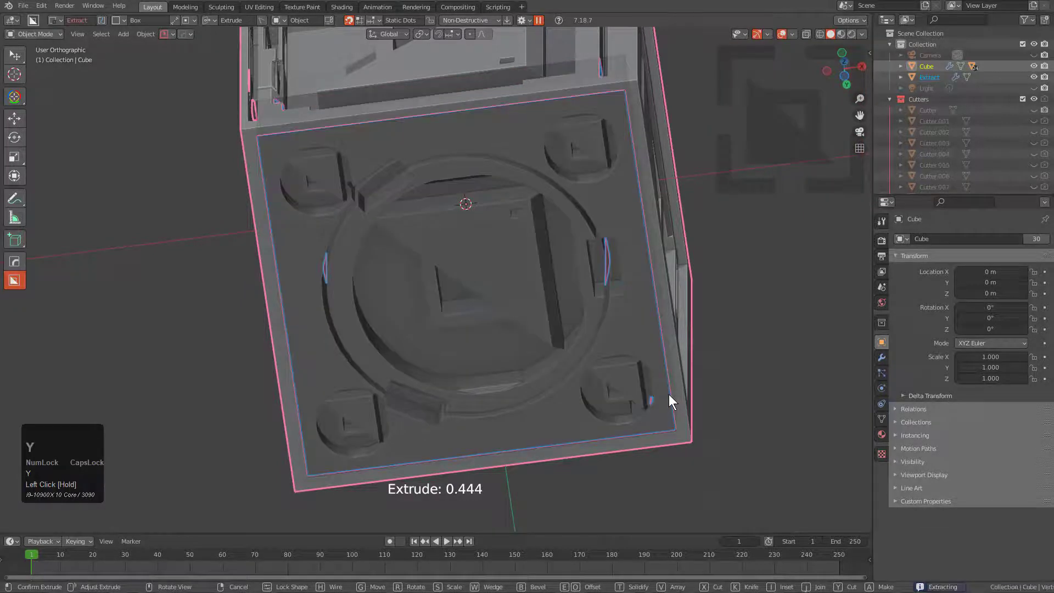
pyautogui.click(669, 395)
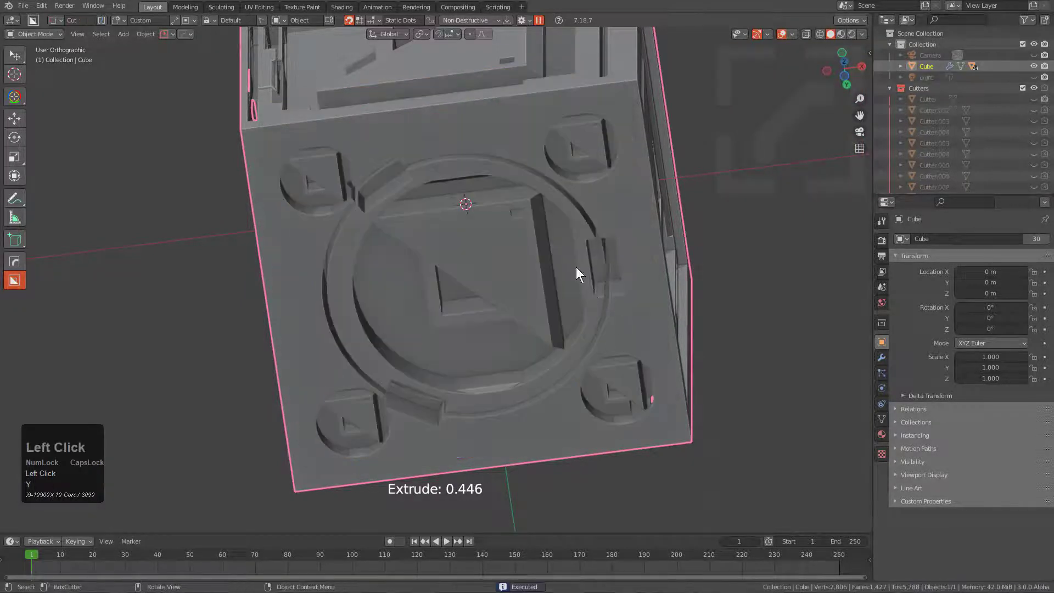
# Step: Set the Extract Out fade value in BoxCutter's display settings to 1600
pyautogui.scroll(-3, 570, 231)
pyautogui.moveTo(564, 193); pyautogui.dragTo(520, 10, button='middle')
pyautogui.click(522, 20)
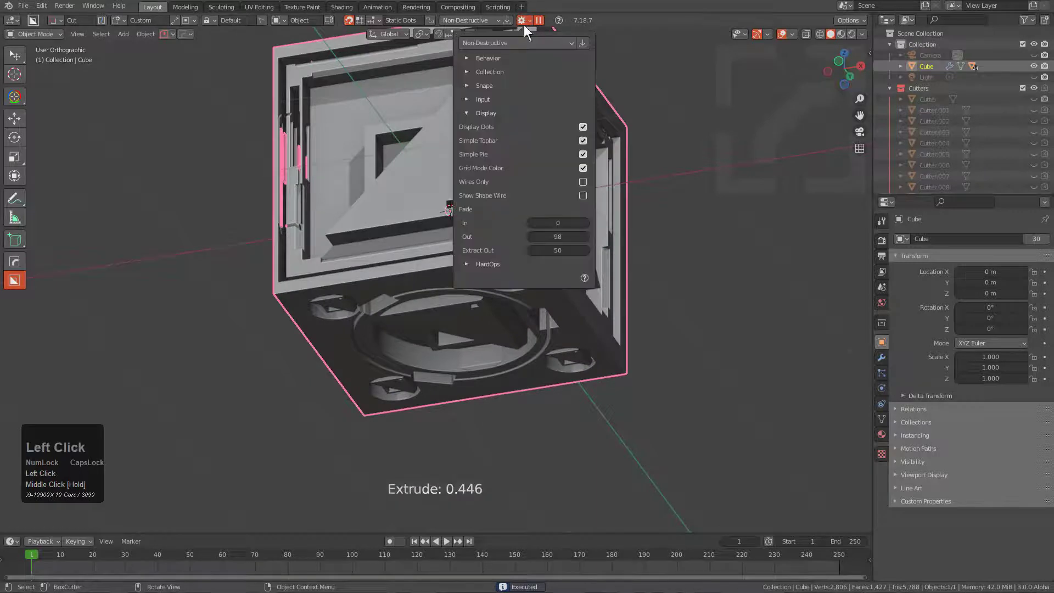
pyautogui.click(557, 250)
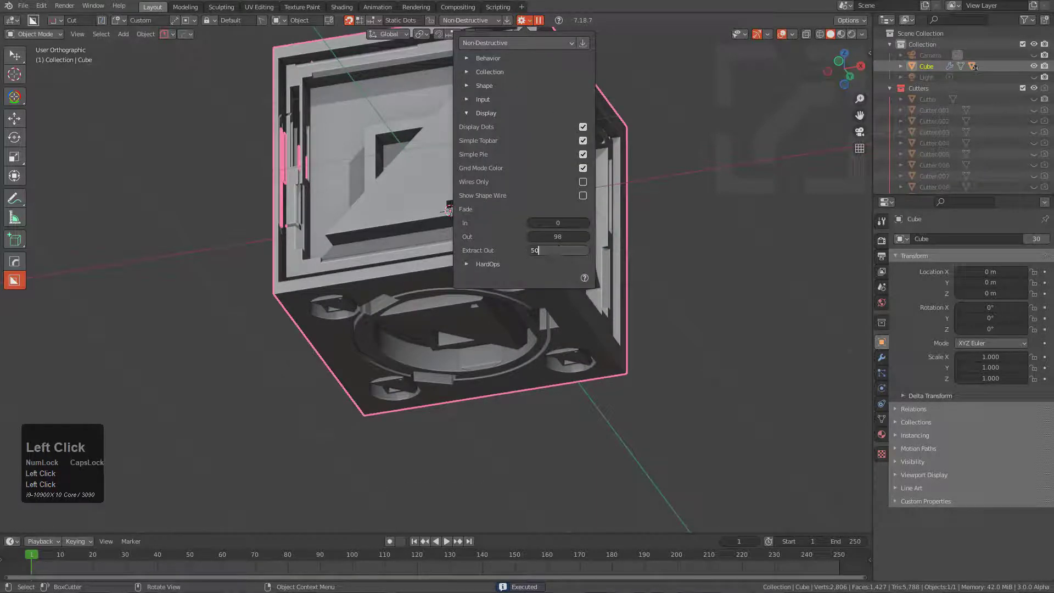
pyautogui.write('1600')
pyautogui.press('Return')
# Step: Switch to the box shape and extract nearly the whole detailed bottom face as a custom shape, extruded about 0.413
pyautogui.moveTo(536, 259); pyautogui.dragTo(463, 278, button='middle')
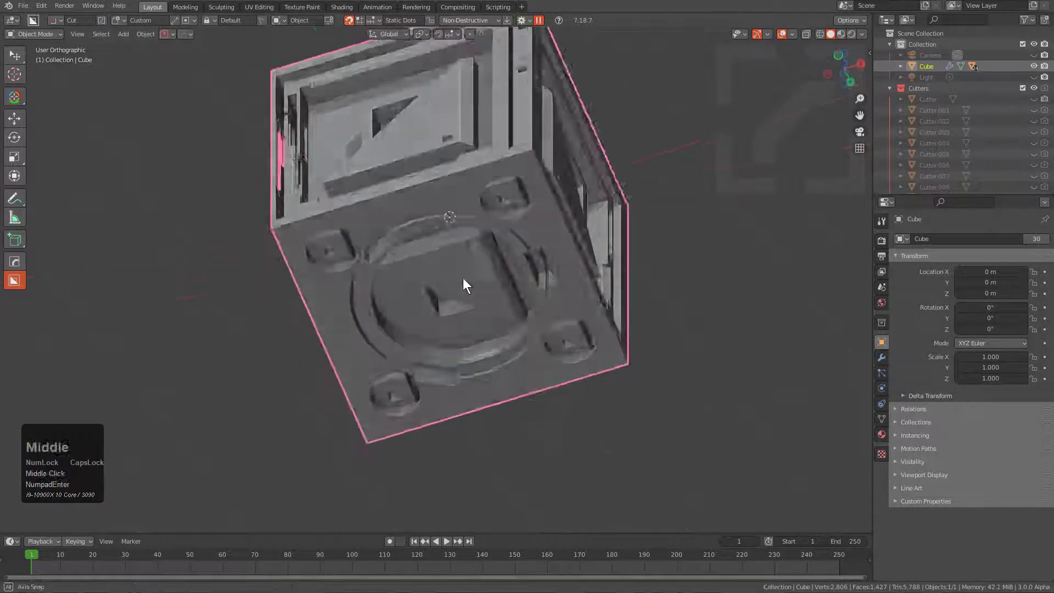
pyautogui.scroll(-1, 395, 192)
pyautogui.press('d')
pyautogui.click(290, 197)
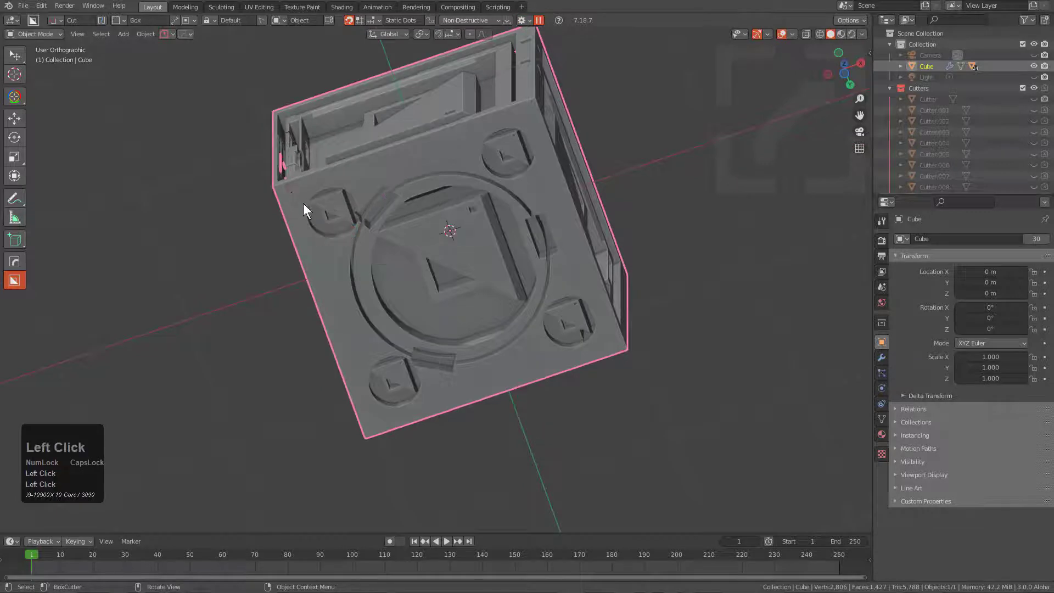
pyautogui.moveTo(303, 204)
pyautogui.mouseDown()
pyautogui.moveTo(615, 344)
pyautogui.moveTo(604, 321)
pyautogui.mouseUp()
pyautogui.press('y')
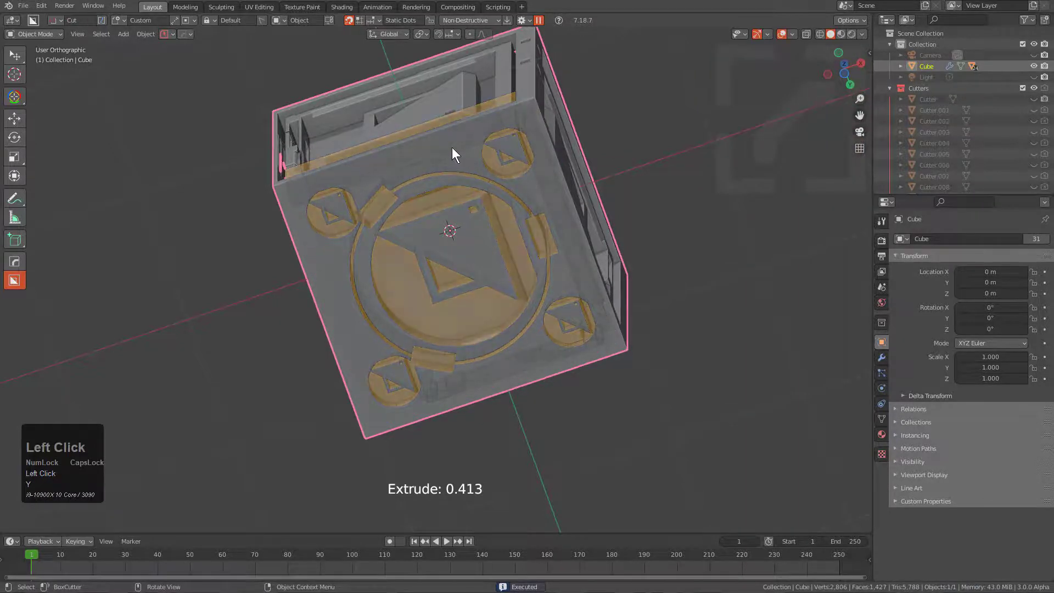
# Step: Hide the detailed cube and add a new mesh cube in its place
pyautogui.moveTo(454, 153); pyautogui.dragTo(454, 229, button='middle')
pyautogui.press('h')
pyautogui.hotkey('shift', 'a')
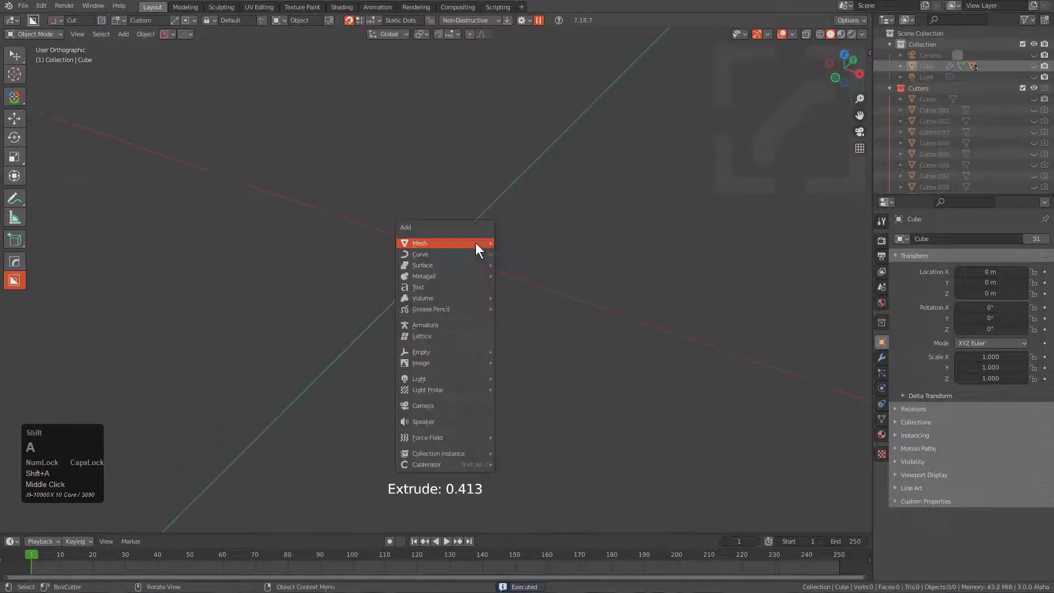
pyautogui.moveTo(476, 243)
pyautogui.click(506, 271)
pyautogui.keyDown('ctrl'); pyautogui.moveTo(461, 183); pyautogui.dragTo(425, 205, button='middle'); pyautogui.keyUp('ctrl')
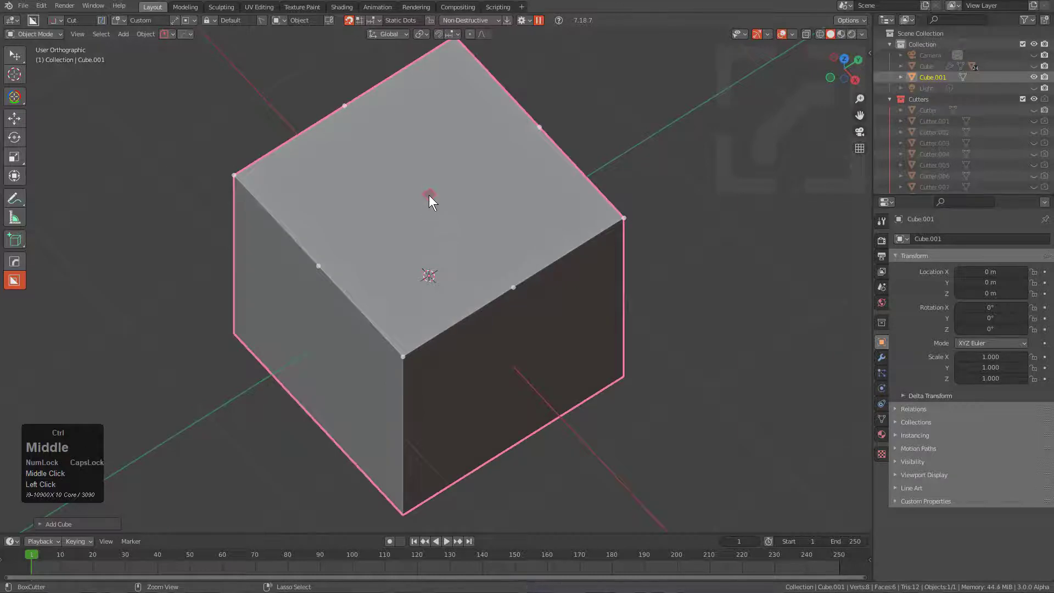
# Step: Cut the extracted custom shape into the new cube's top face from the face centre, extruded about 0.445
pyautogui.moveTo(429, 196); pyautogui.dragTo(601, 237)
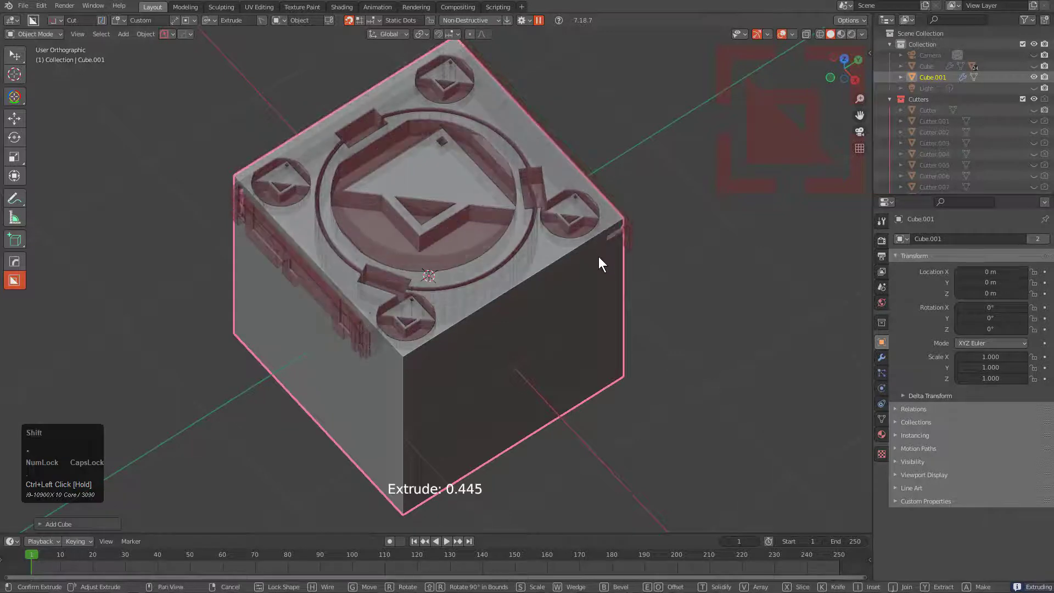
pyautogui.press('Tab')
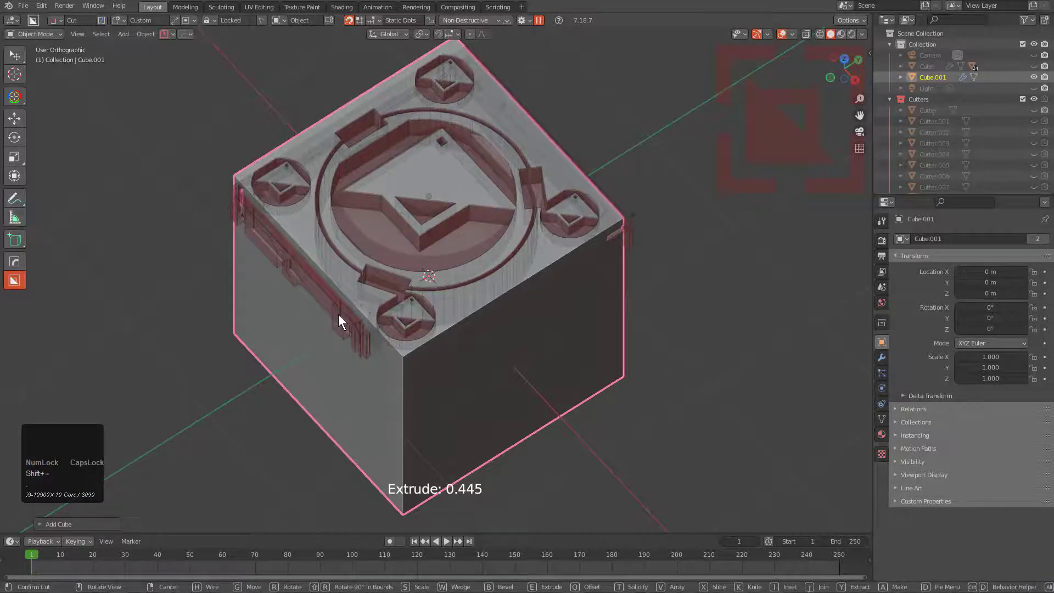
pyautogui.click(402, 146)
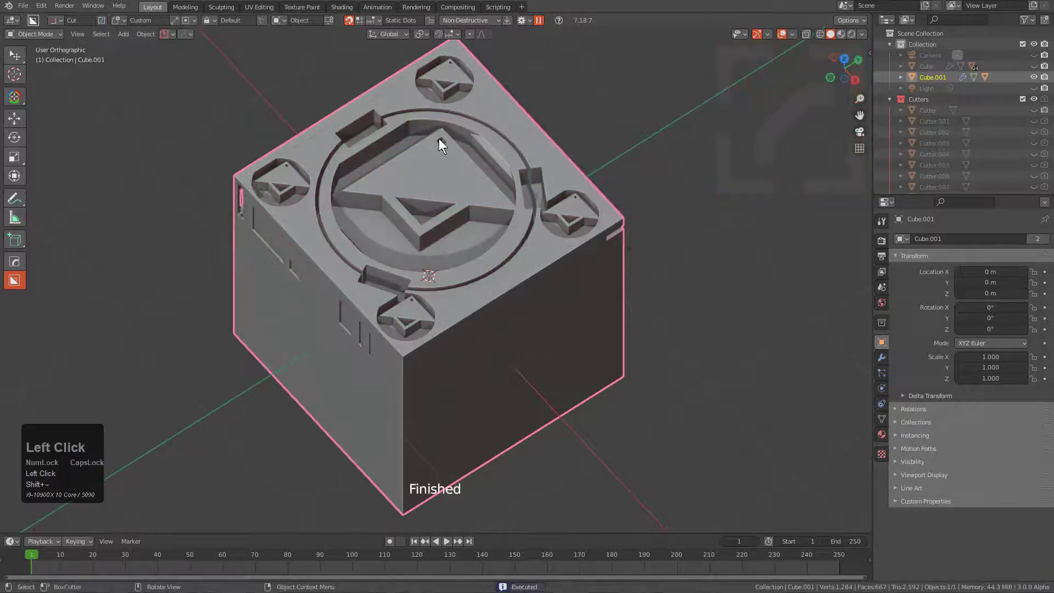
pyautogui.moveTo(440, 138); pyautogui.dragTo(433, 164, button='middle')
pyautogui.scroll(-5, 943, 151)
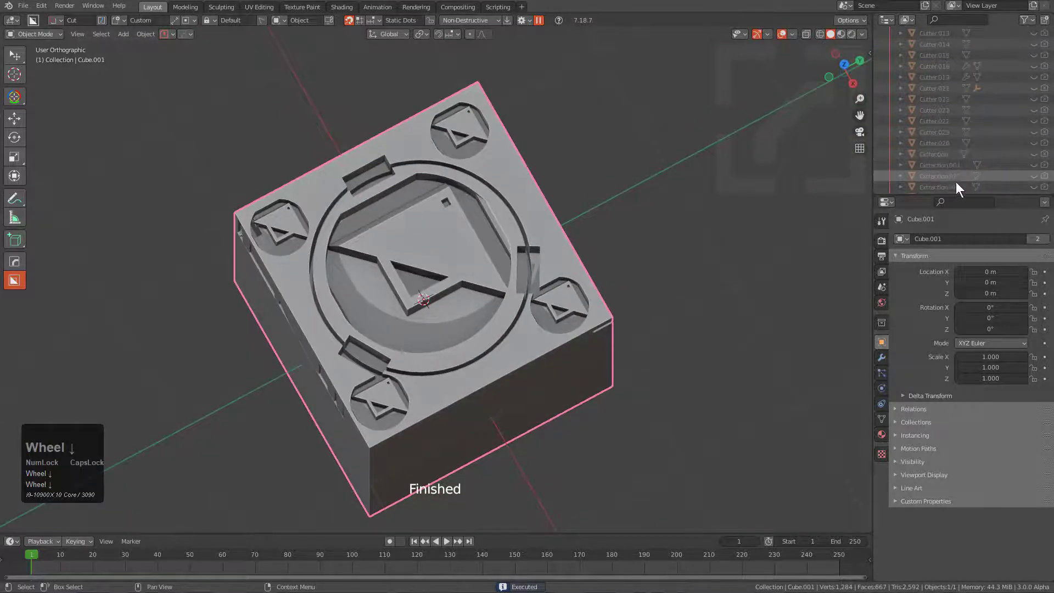
pyautogui.moveTo(390, 310); pyautogui.dragTo(418, 215, button='middle')
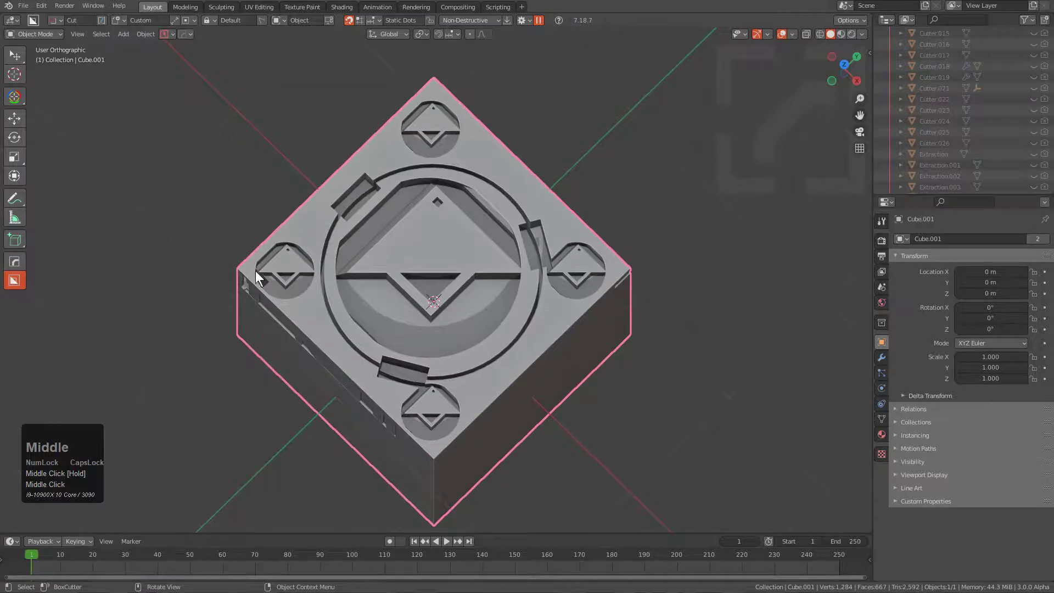